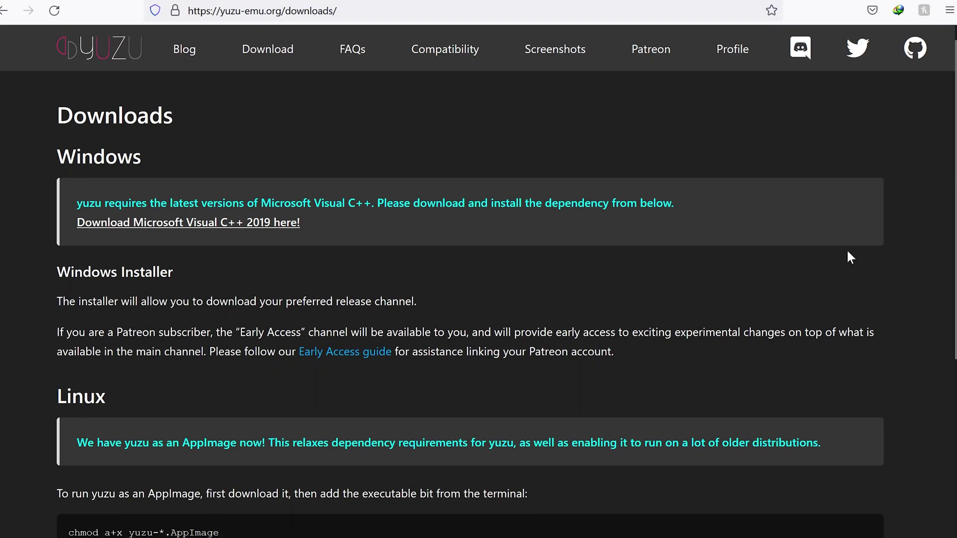
Download the Microsoft Visual C++ 2019 package from the yuzu downloads page and install it, agreeing to the license terms.
scroll(850, 258, down, 1)
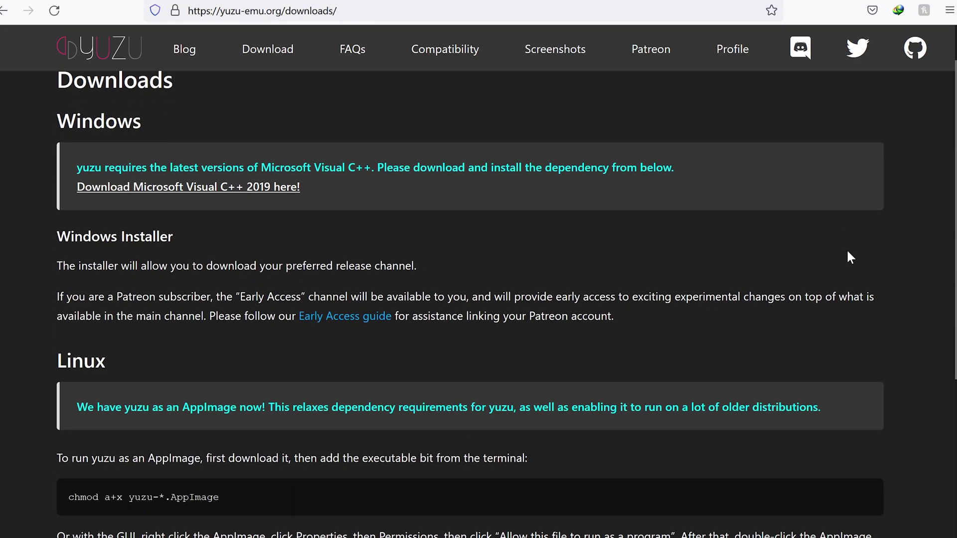
click(288, 191)
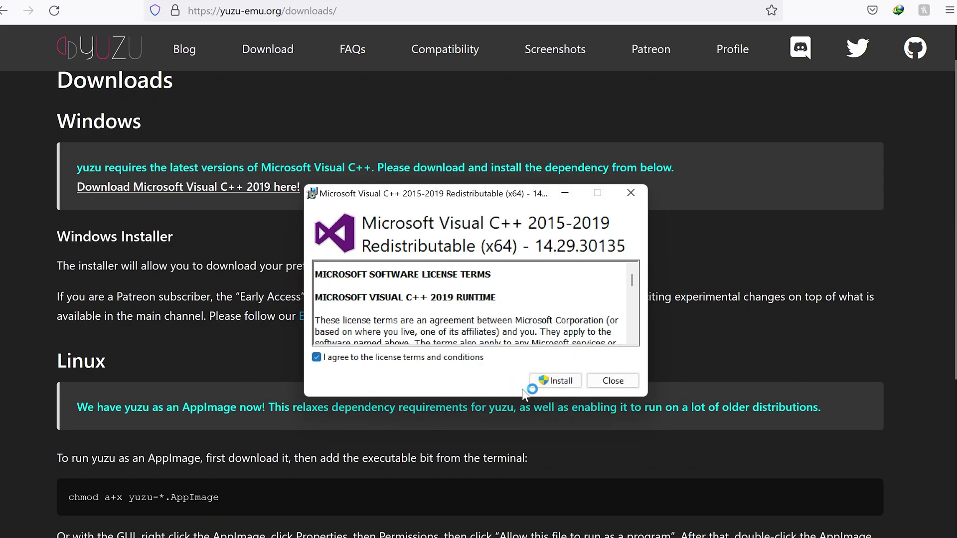
click(316, 358)
click(504, 380)
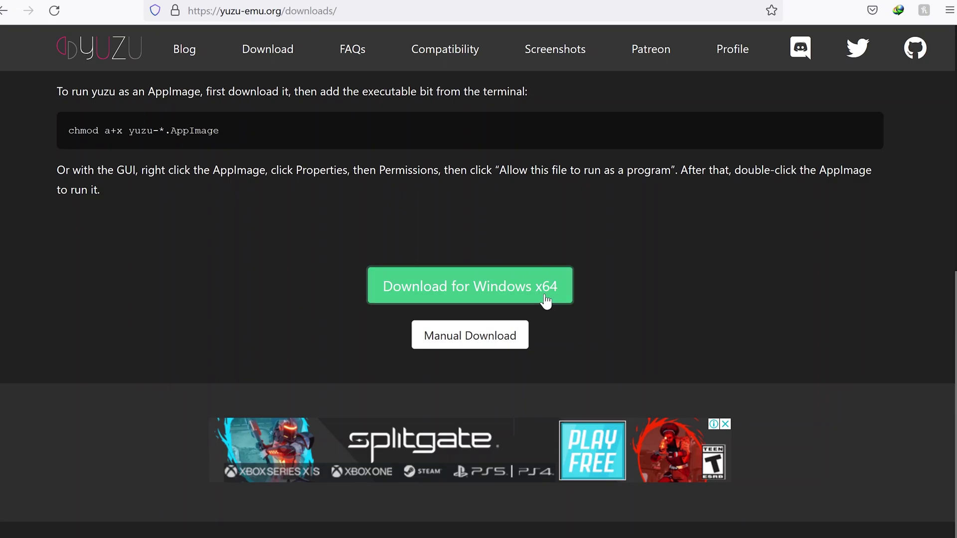
Download the Windows x64 installer of yuzu as yuzu_install.exe into the Programs category.
click(546, 299)
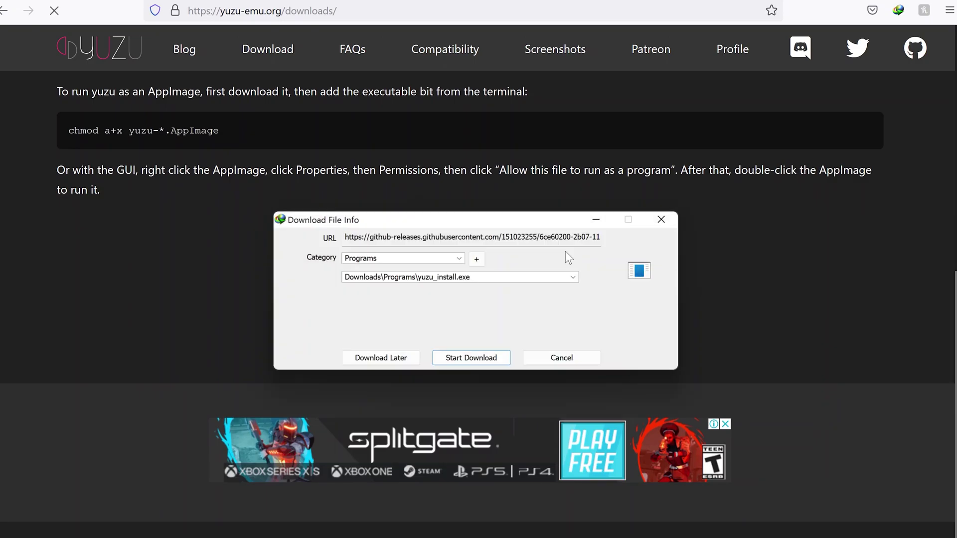
click(476, 362)
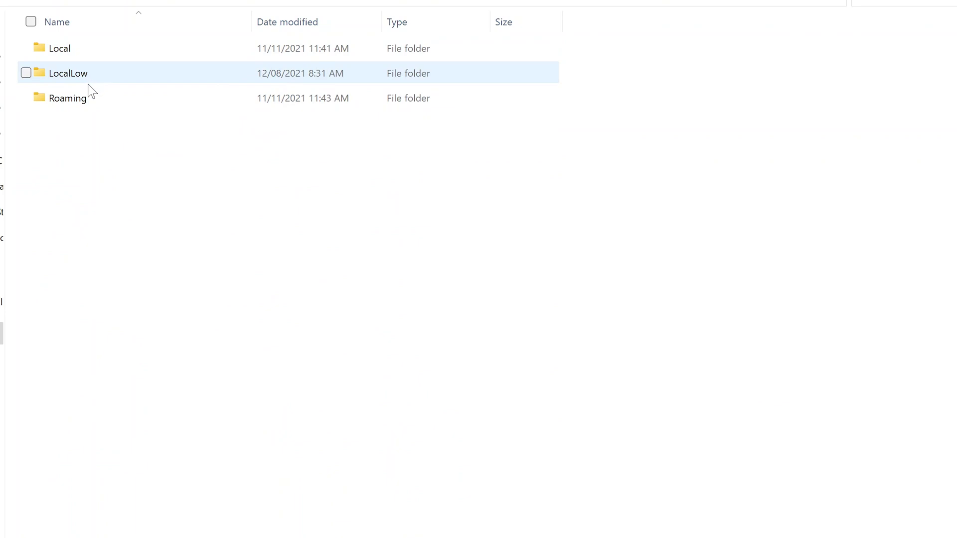
Paste the copied files into the keys folder under AppData\Roaming\yuzu.
double_click(91, 92)
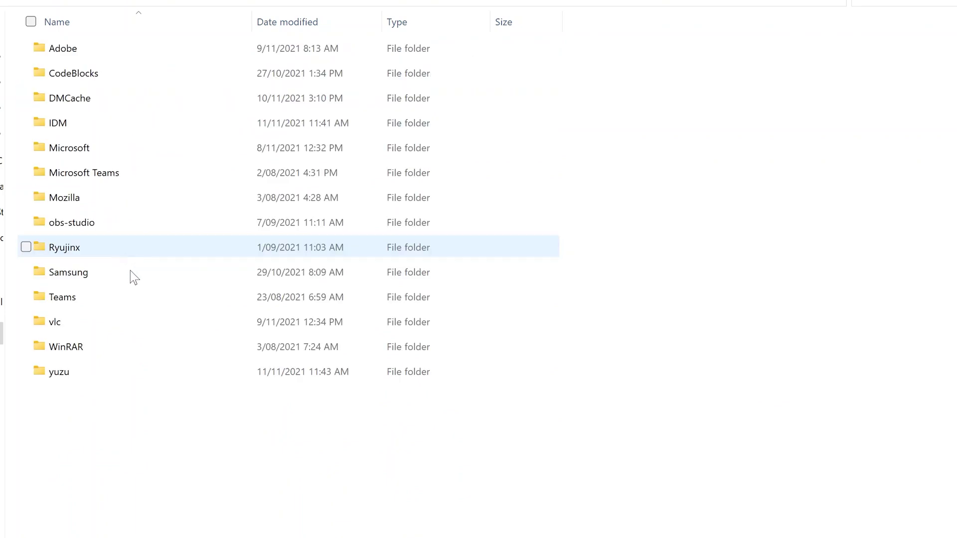
click(82, 373)
double_click(83, 372)
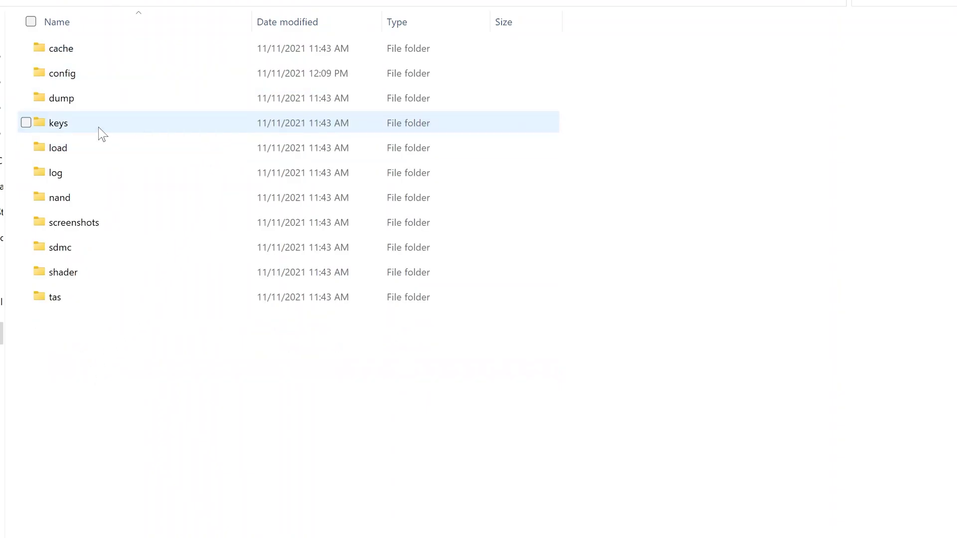
double_click(101, 126)
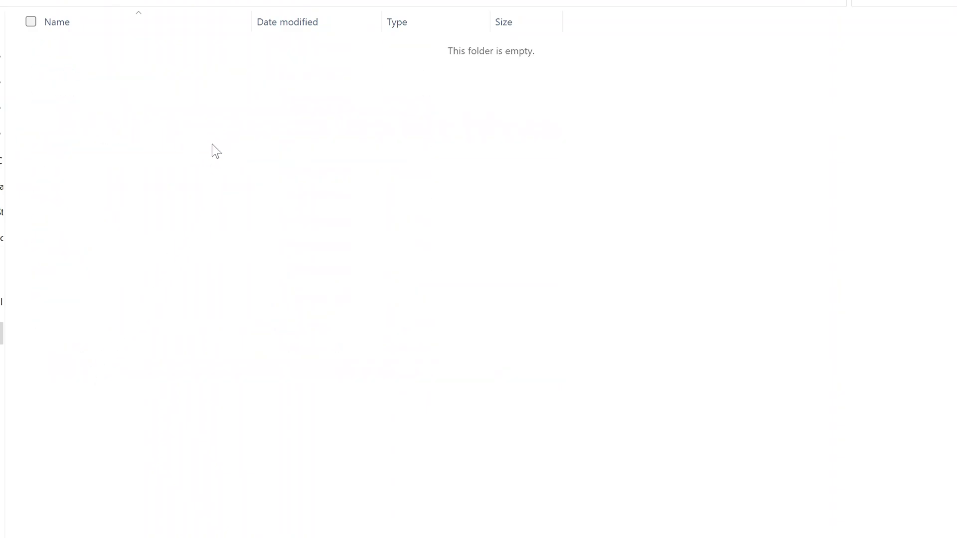
right_click(247, 178)
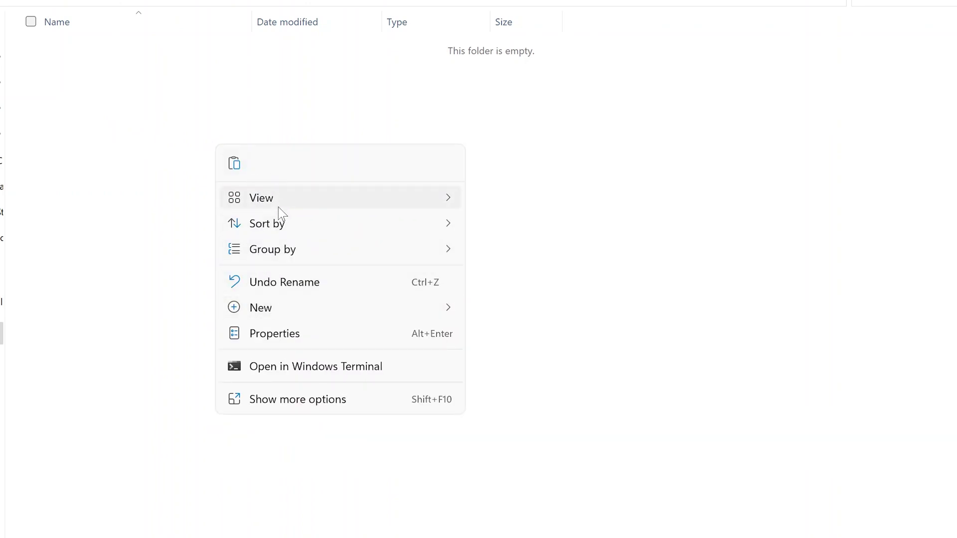
click(235, 165)
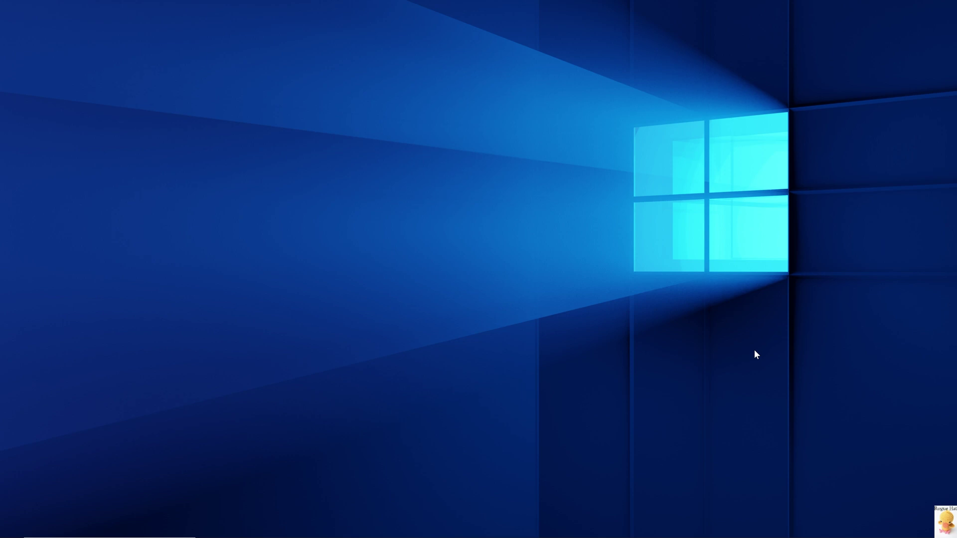
Extract all files of Firmware 12.1.0.zip into the firmware subfolder under AppData\Roaming\yuzu\nand\system.
click(233, 17)
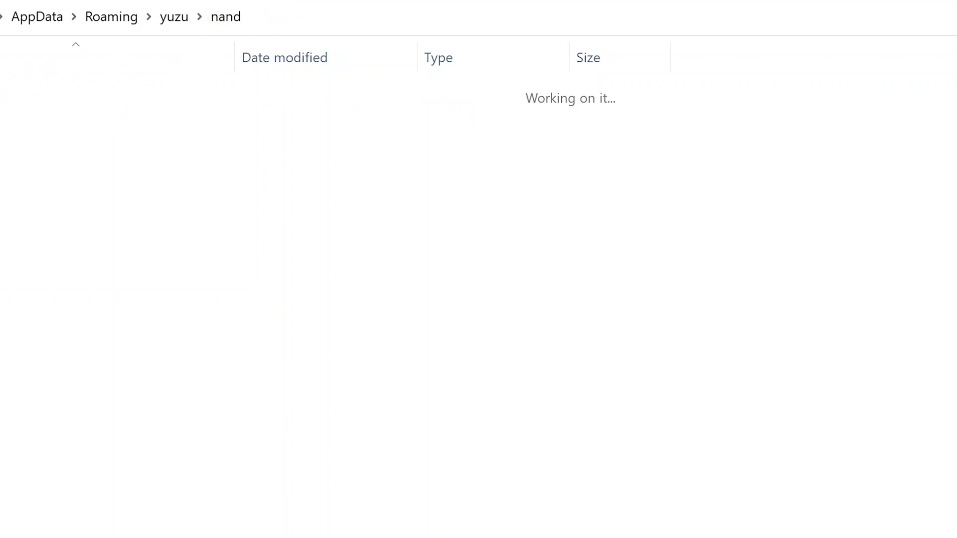
double_click(13, 95)
click(148, 105)
double_click(150, 105)
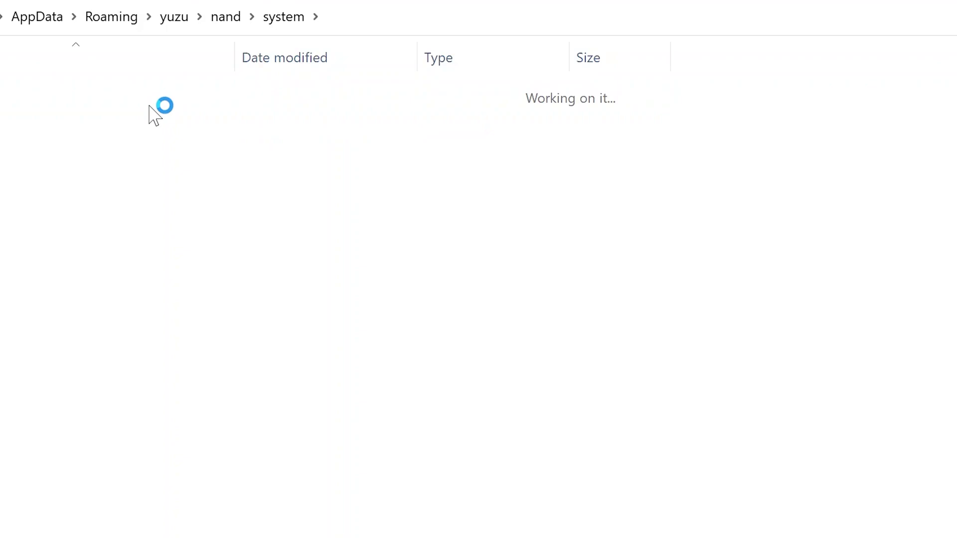
double_click(96, 131)
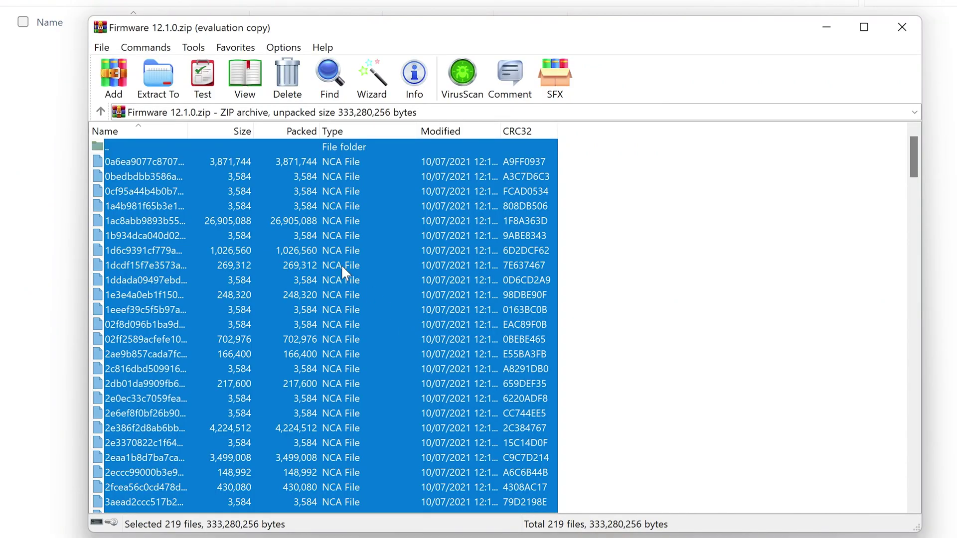
drag(341, 264, 65, 332)
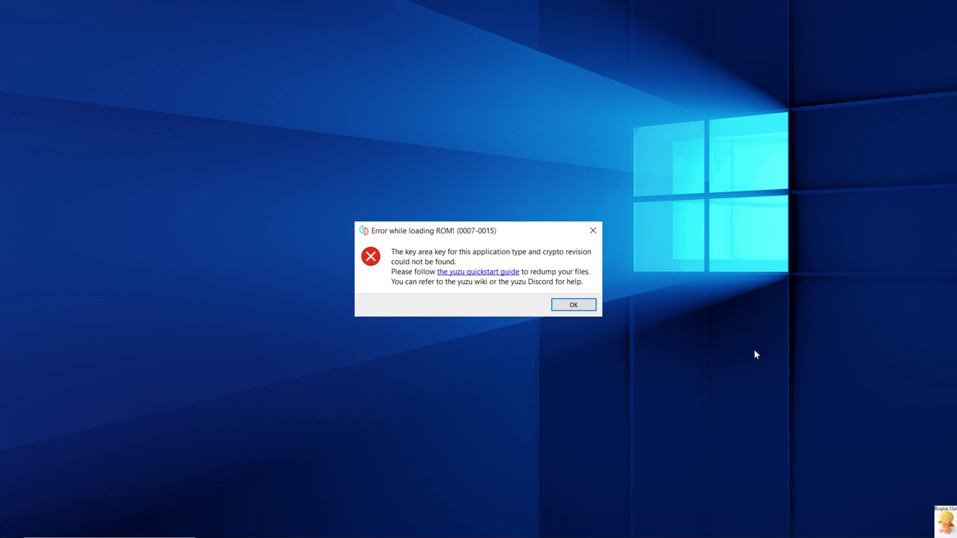
Dismiss the ROM loading error and look through yuzu's file, emulation and view commands.
key(Return)
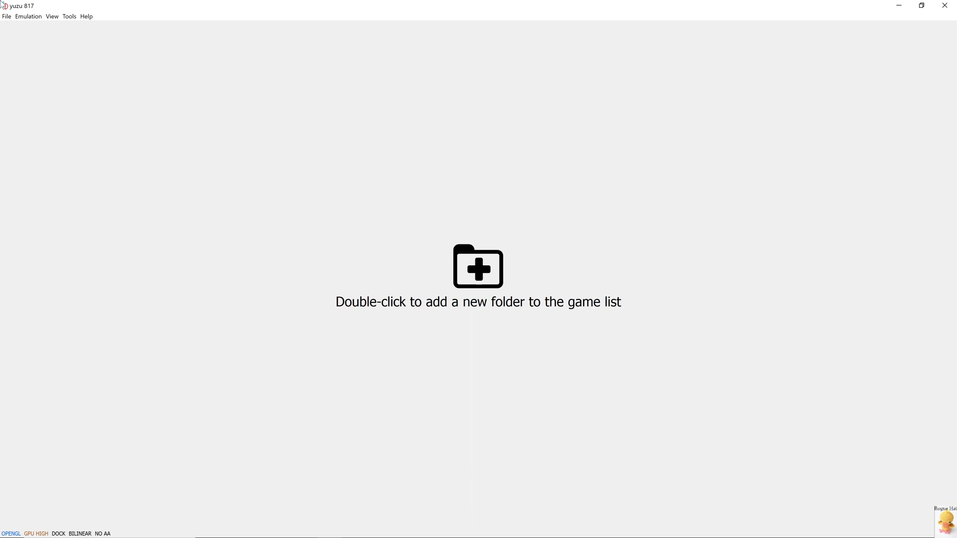
click(6, 16)
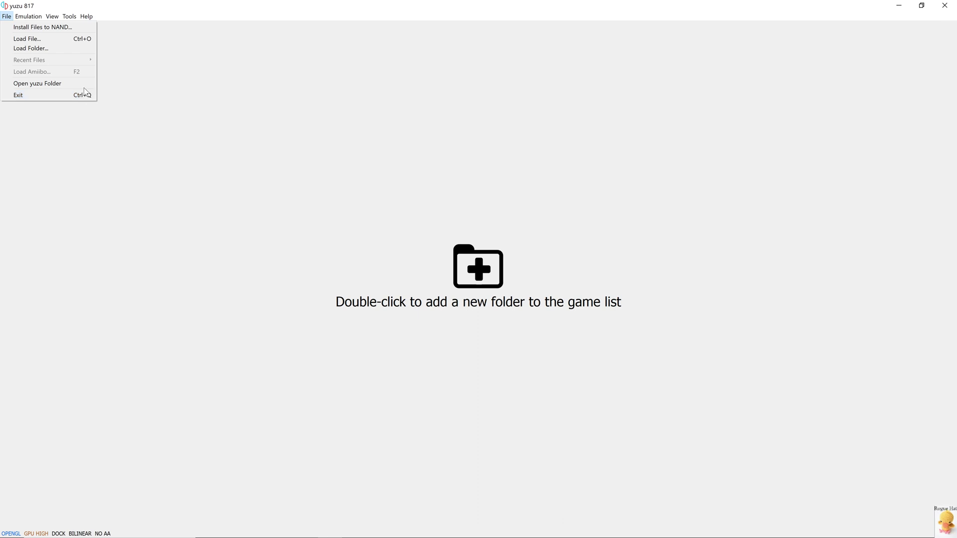
mouse_move(28, 17)
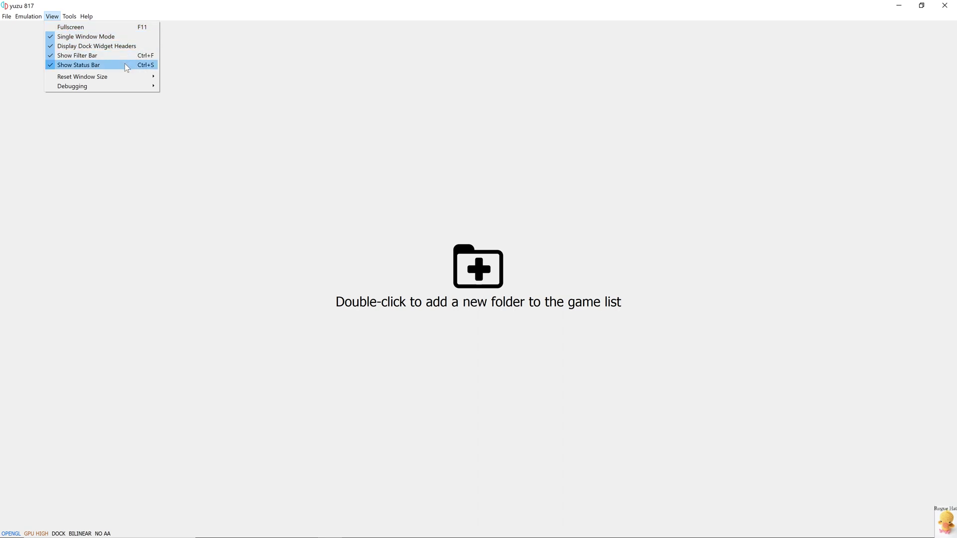
mouse_move(135, 90)
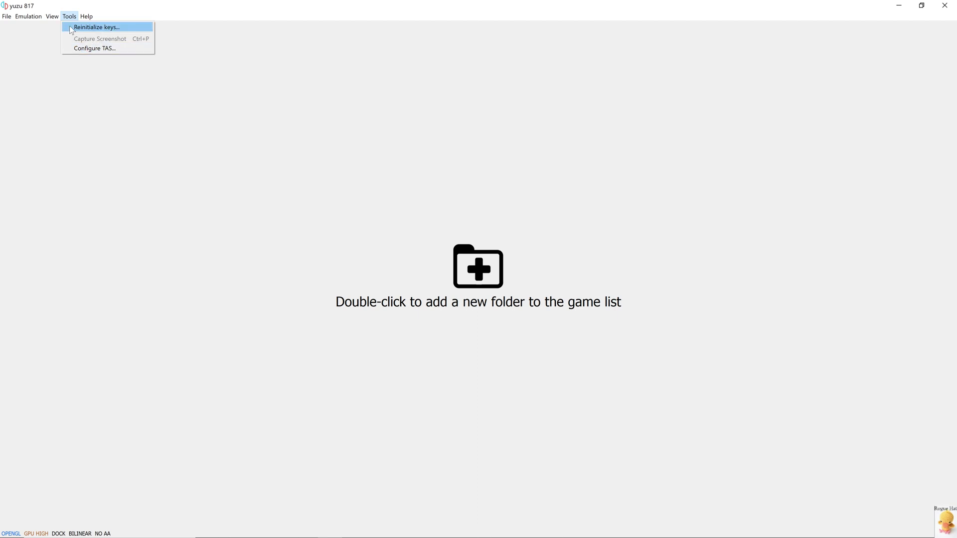
Look at the key reinitialization prompt and the TAS configuration options, cancelling both dialogs.
click(72, 28)
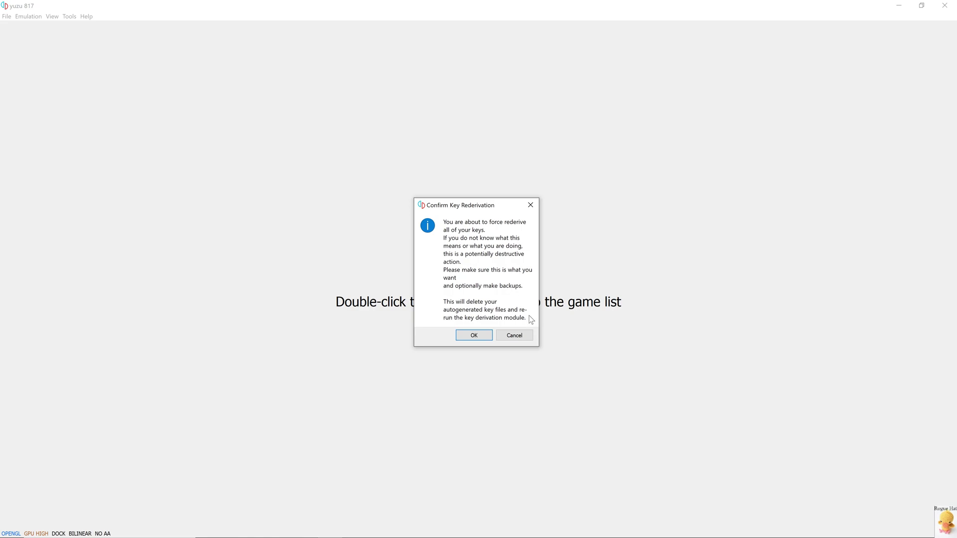
click(514, 335)
click(73, 16)
click(90, 46)
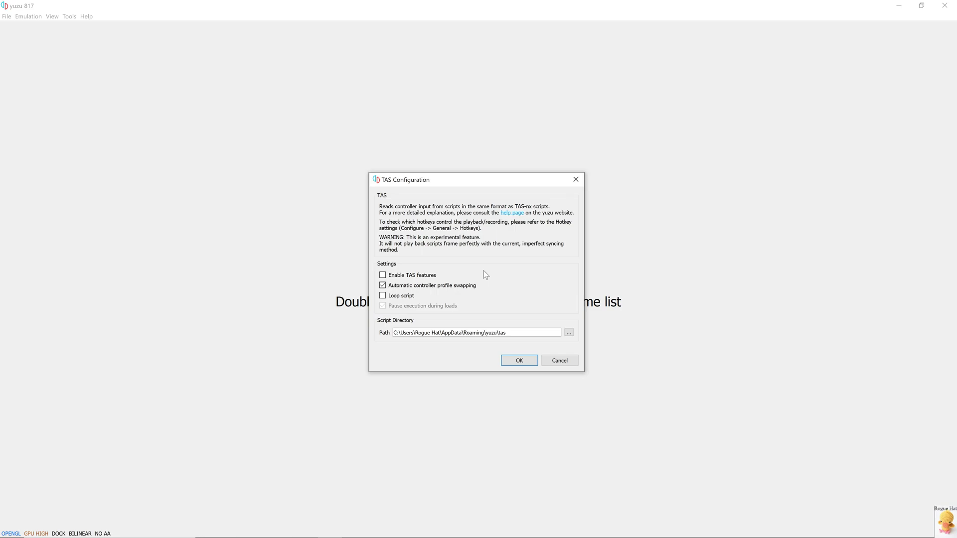
key(Escape)
Open the yuzu configuration and review the general, hotkey, UI, web, debug and CPU debugging settings.
click(89, 18)
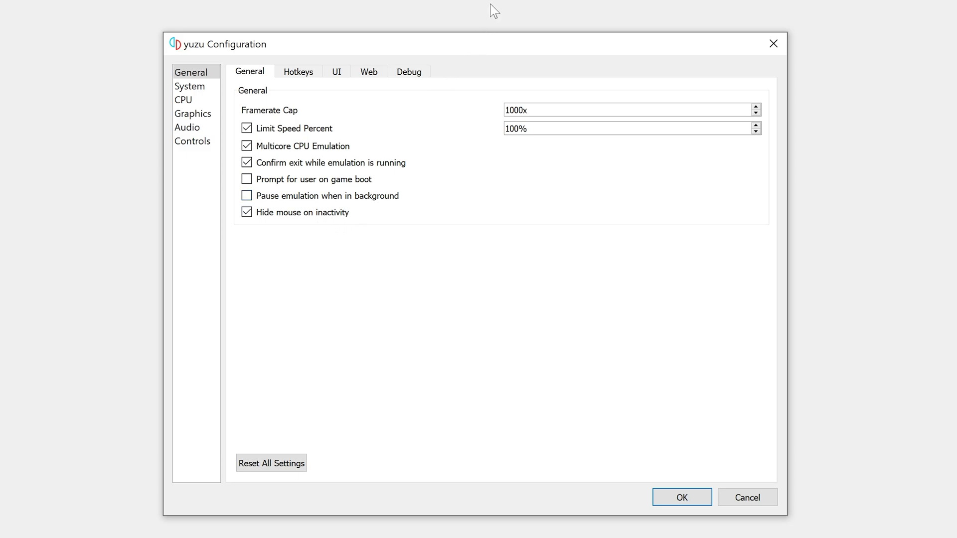
click(298, 72)
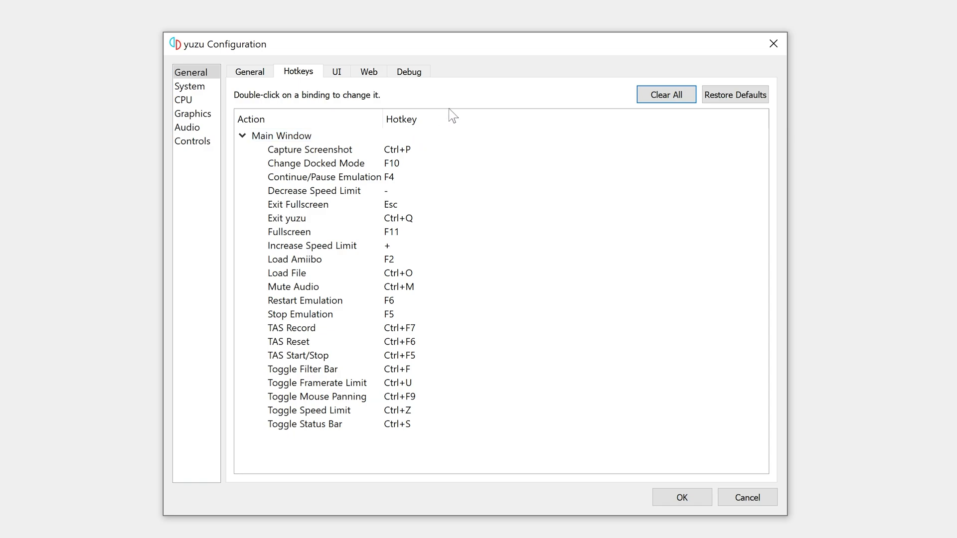
click(337, 75)
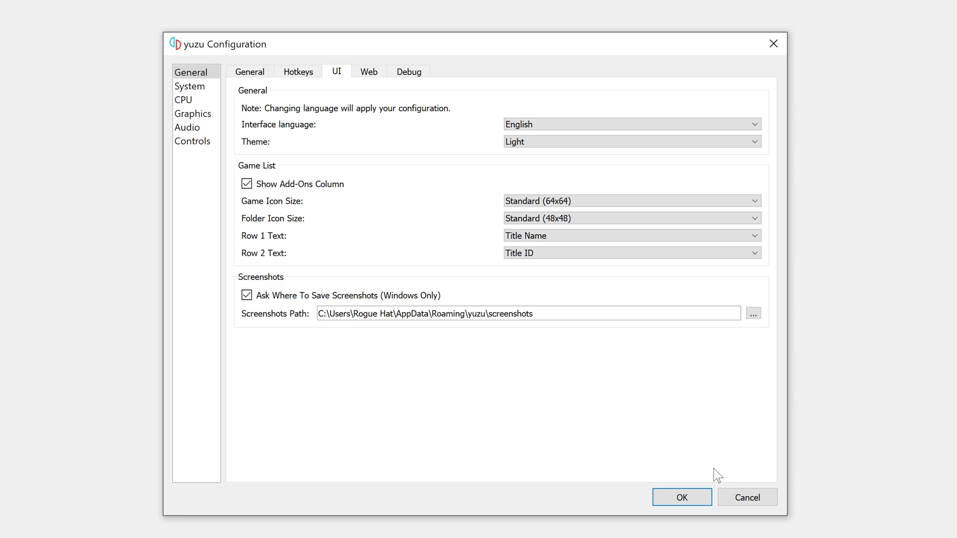
click(373, 76)
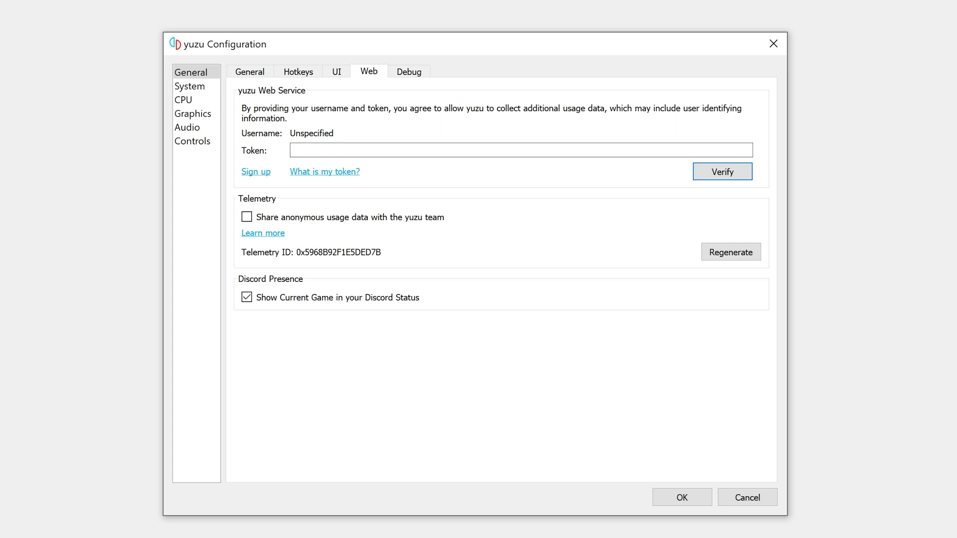
click(411, 71)
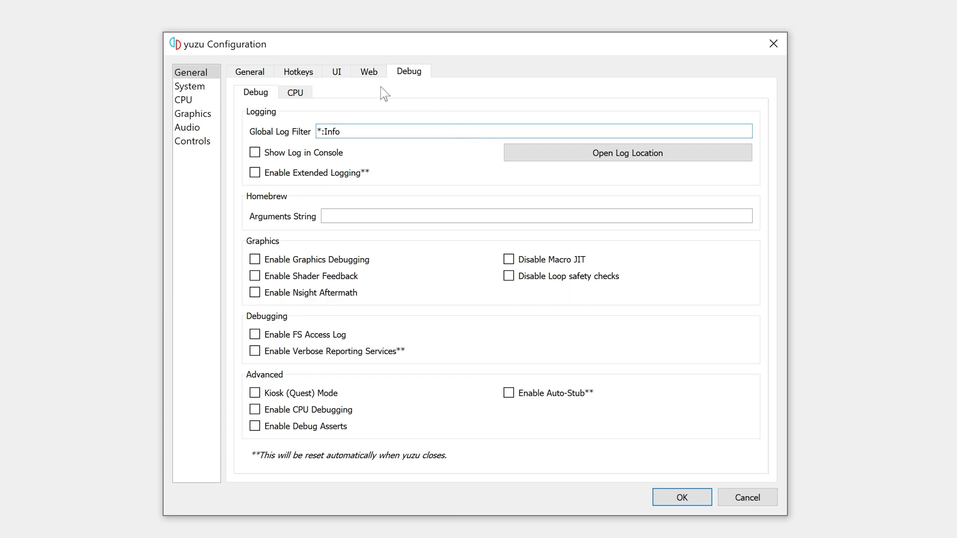
click(295, 94)
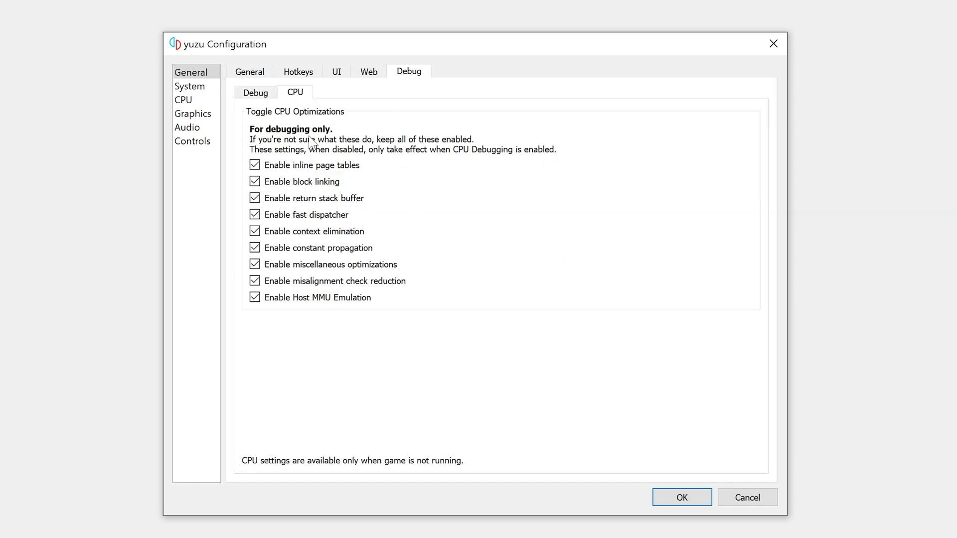
Choose Stereo as the sound output mode in the system settings.
click(192, 86)
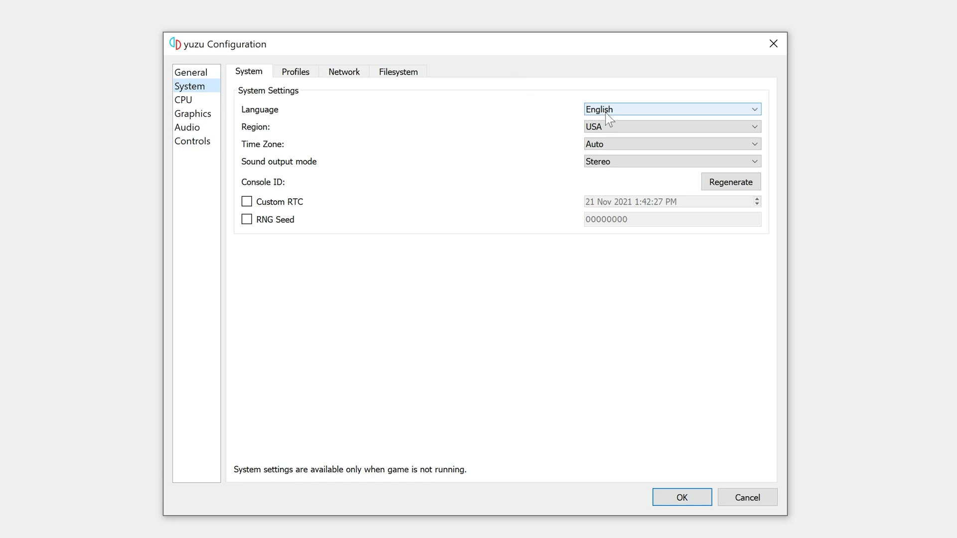
click(618, 165)
click(595, 181)
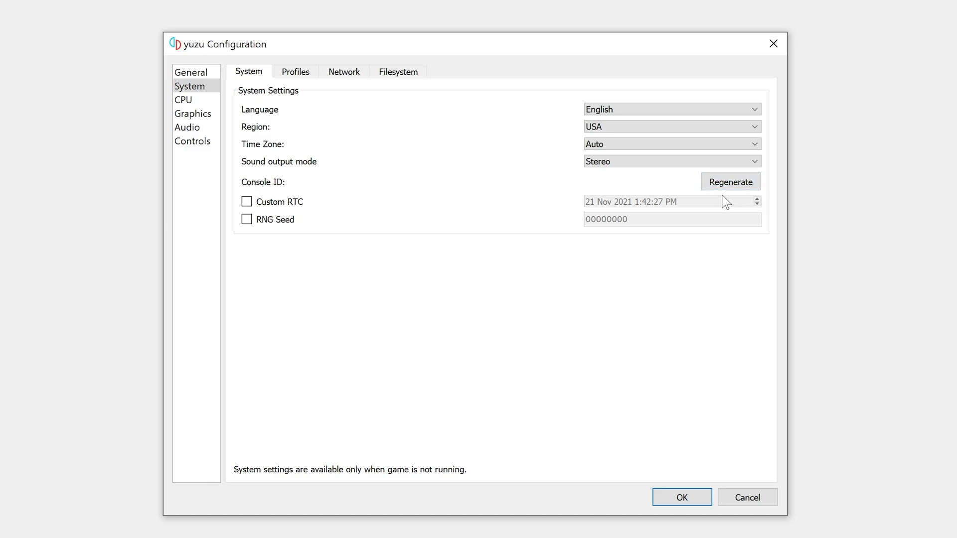
Toggle the custom RTC on and off again, and enable the RNG seed.
click(291, 204)
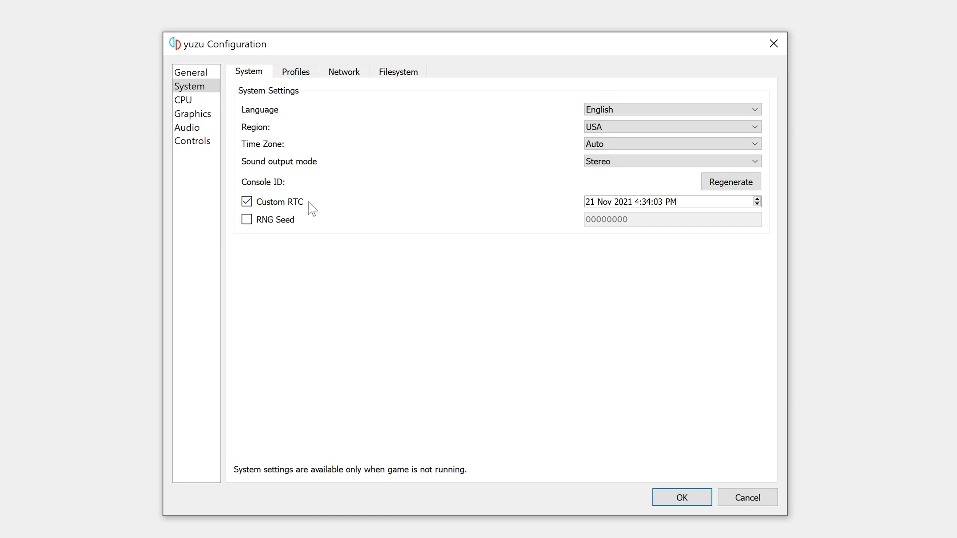
click(302, 205)
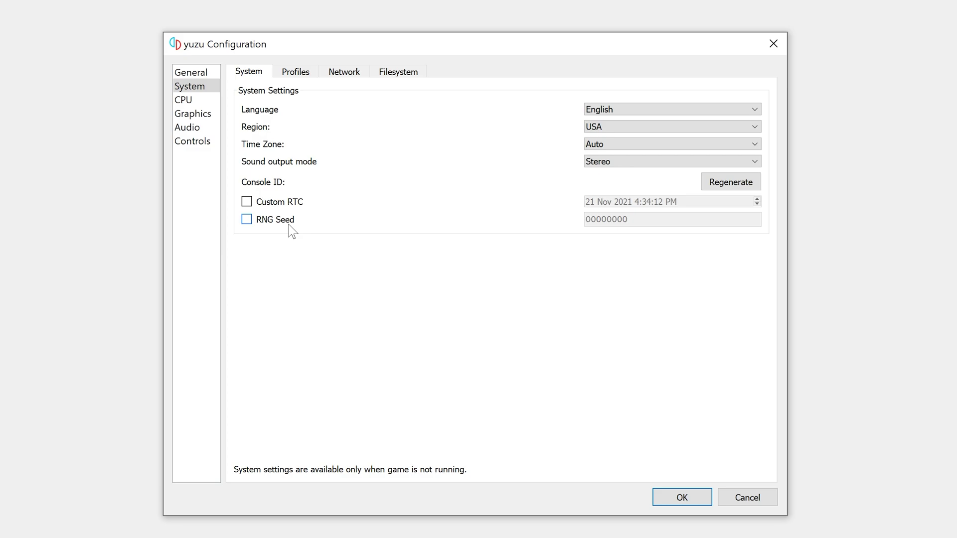
click(291, 224)
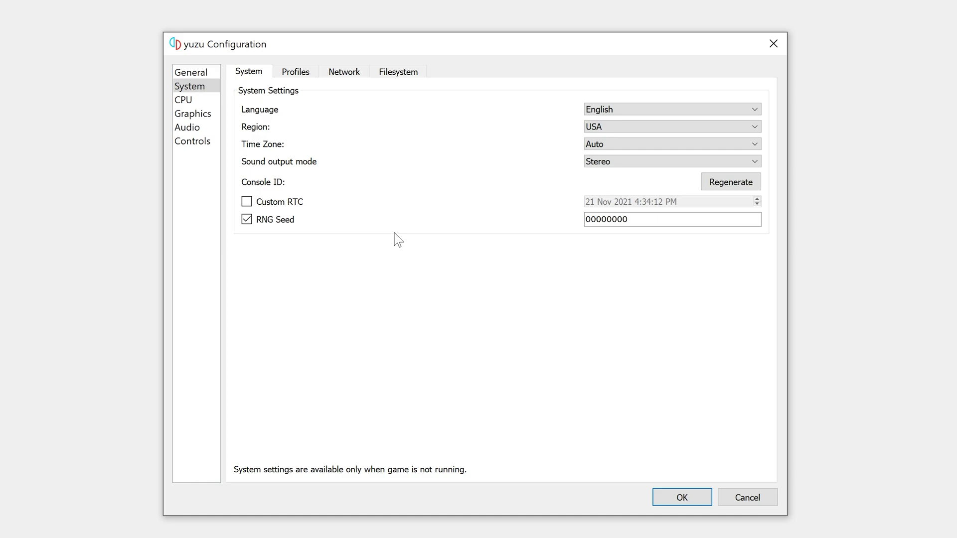
View the profile manager and set the system's network interface to Wi-Fi.
key(ctrl+Tab)
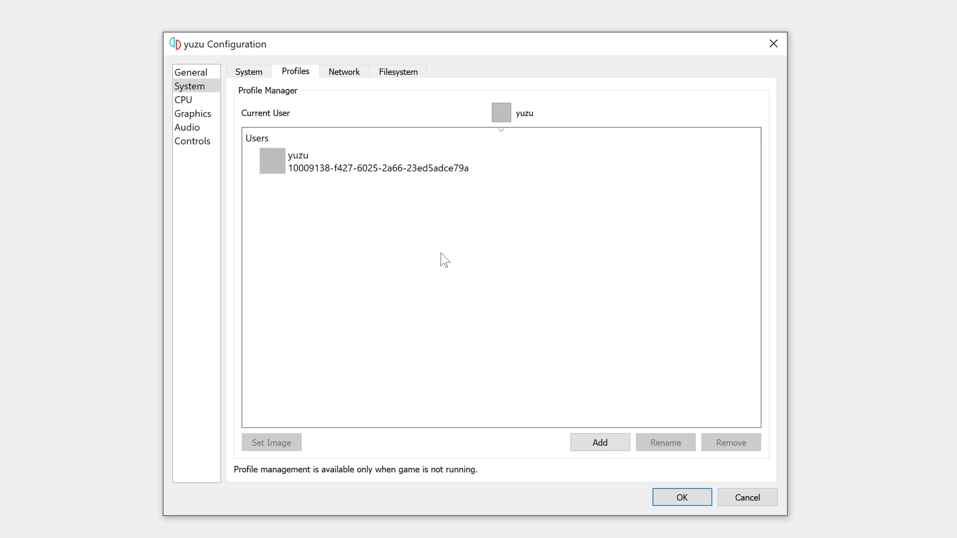
click(355, 72)
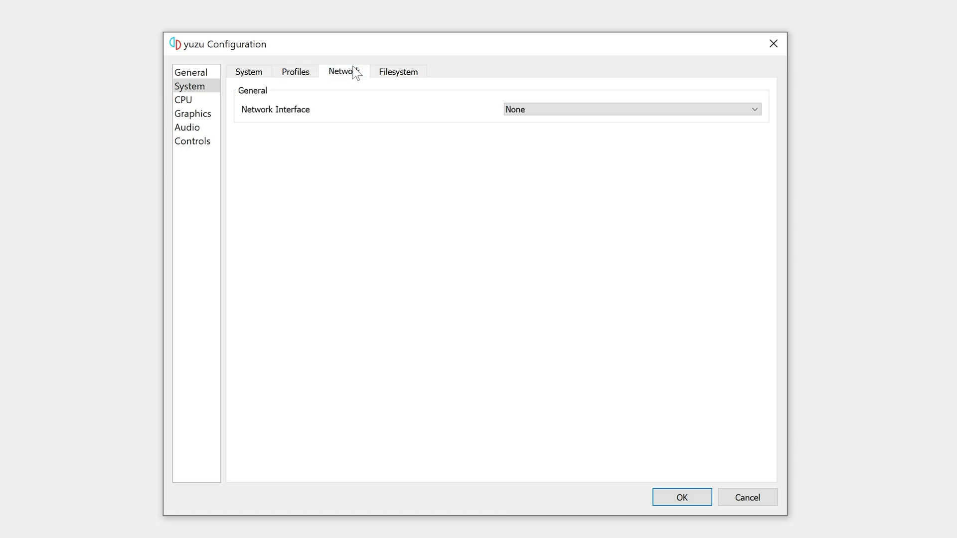
click(532, 112)
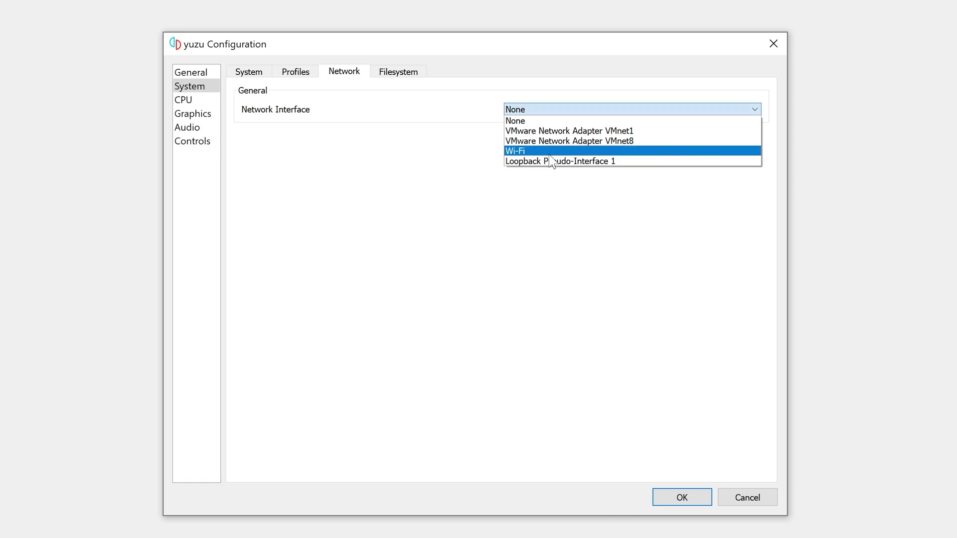
click(549, 152)
Review the system's filesystem directories and patch manager paths, toggling the gamecard's Inserted option on and off again.
click(423, 74)
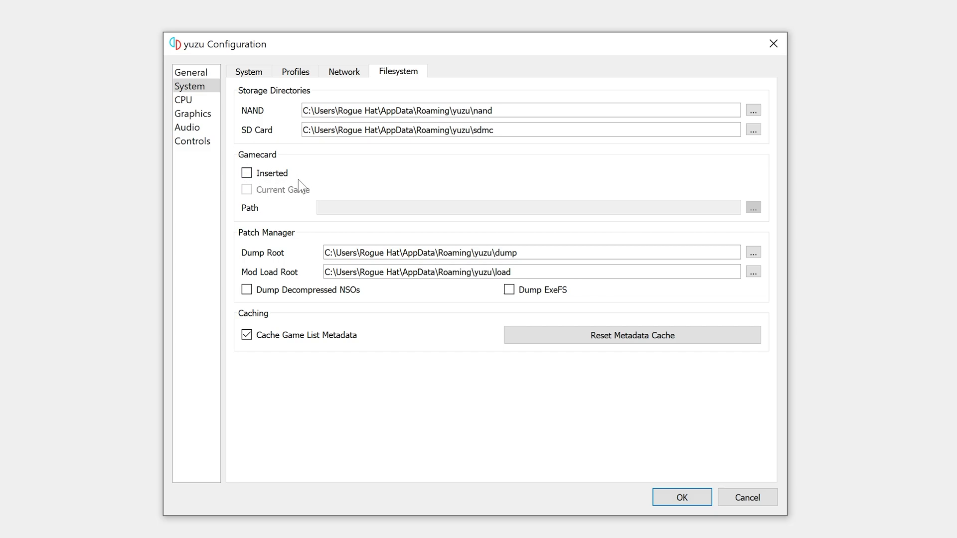
click(281, 173)
click(273, 174)
key(Tab)
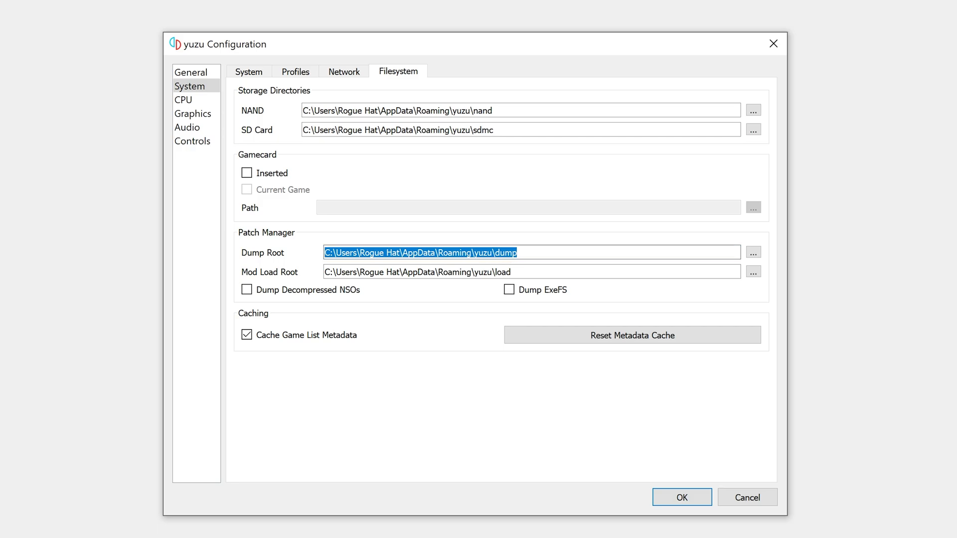
drag(333, 272, 514, 271)
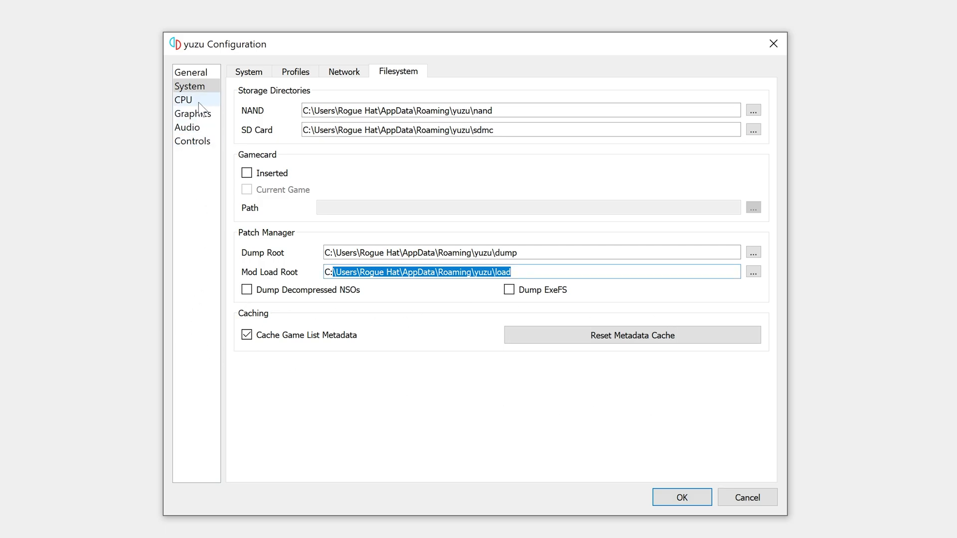
Review the CPU accuracy options without changing the selection.
click(183, 99)
click(576, 118)
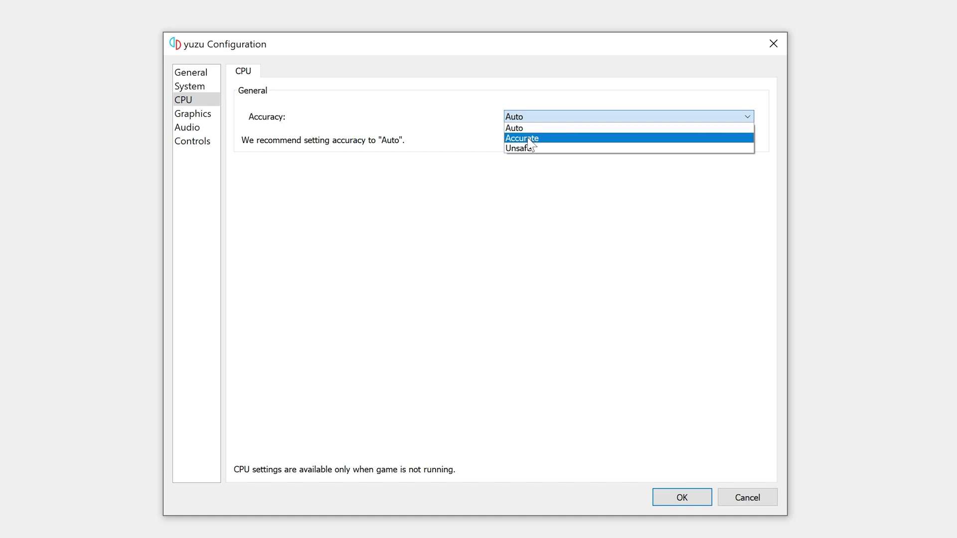
click(547, 115)
Review the graphics API and shader backend options, keeping OpenGL as the API.
click(193, 114)
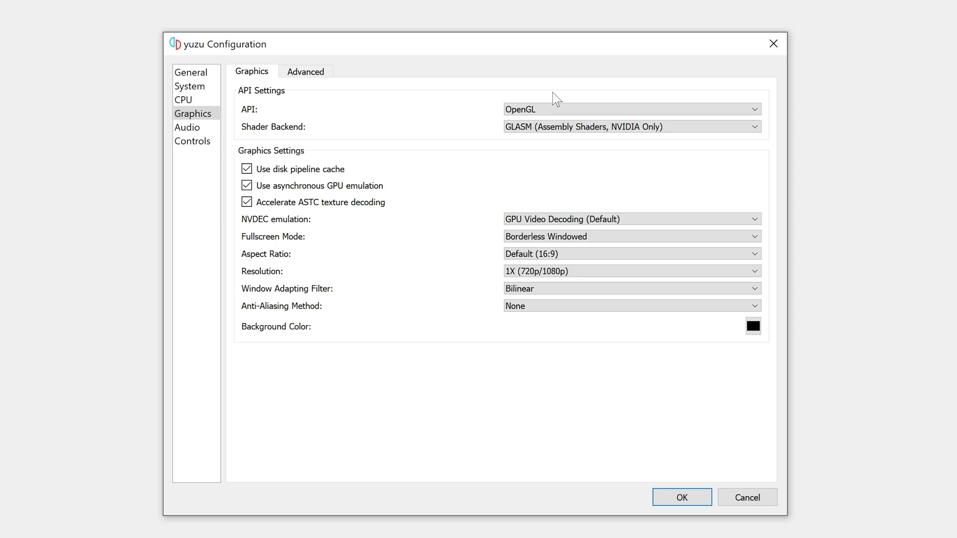
click(587, 109)
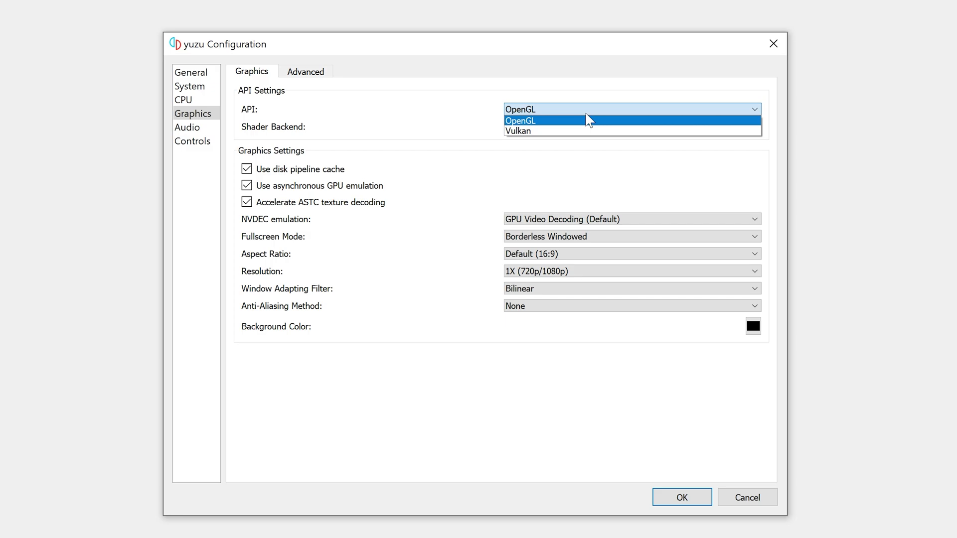
click(589, 120)
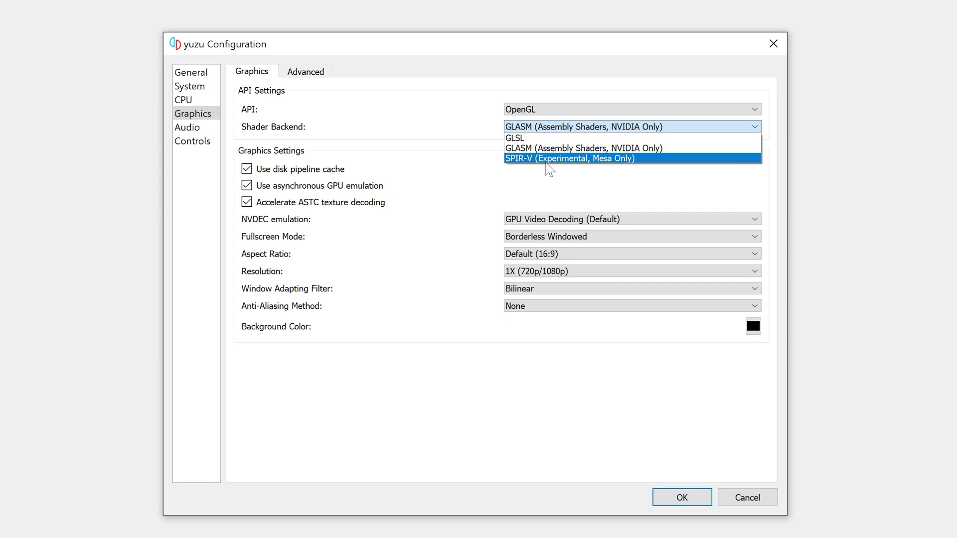
click(336, 171)
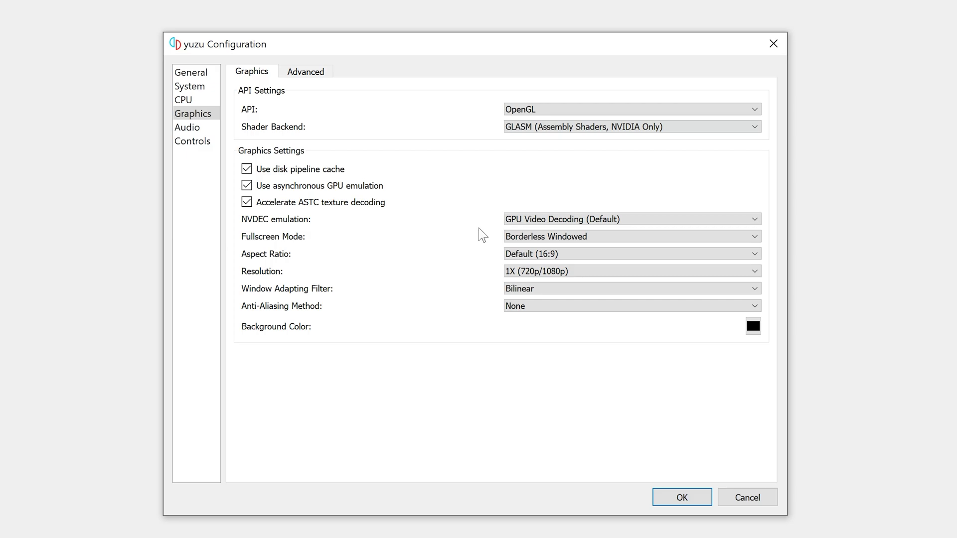
Review the NVDEC emulation, fullscreen mode and aspect ratio options, keeping Borderless Windowed for fullscreen.
click(532, 220)
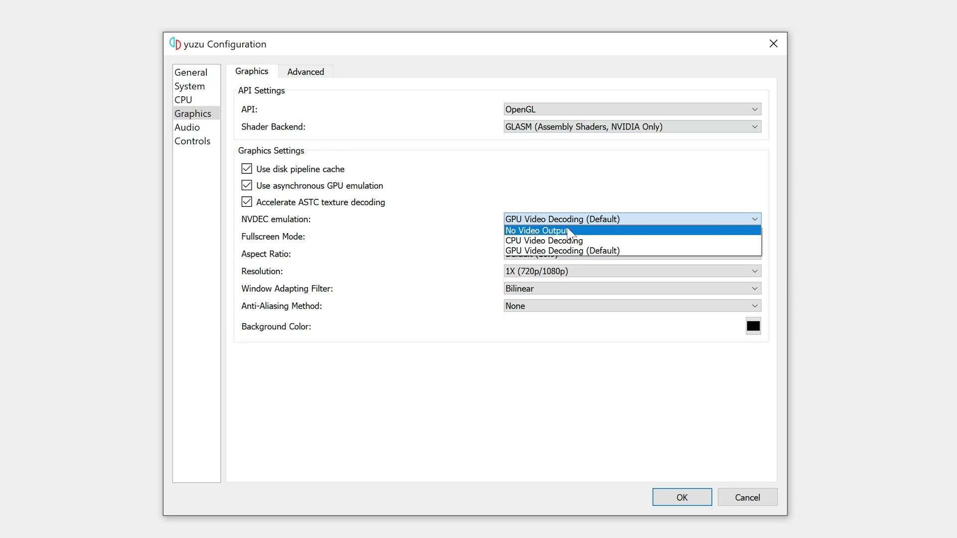
click(461, 227)
click(519, 237)
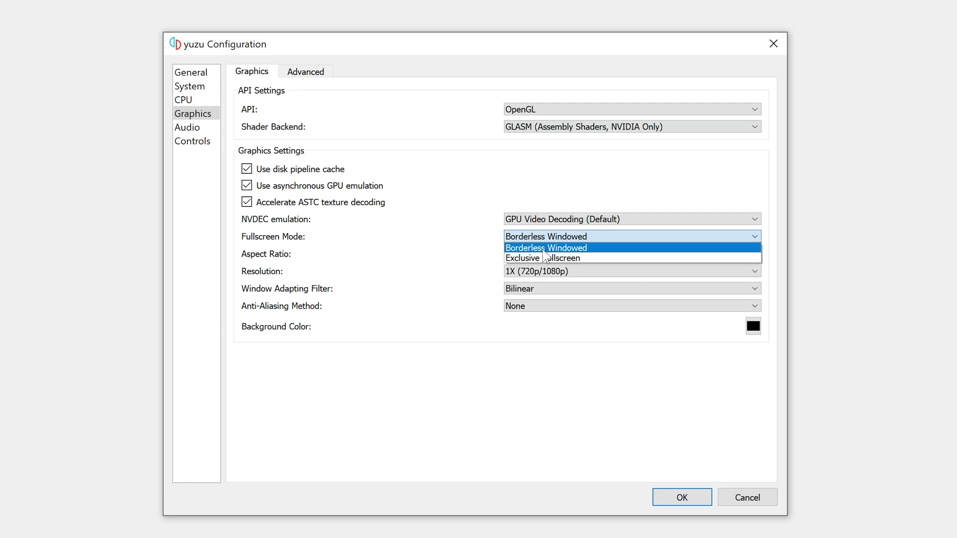
click(543, 249)
click(554, 254)
click(437, 251)
Review the graphics resolution and window adapting filter options without changing either selection.
click(579, 272)
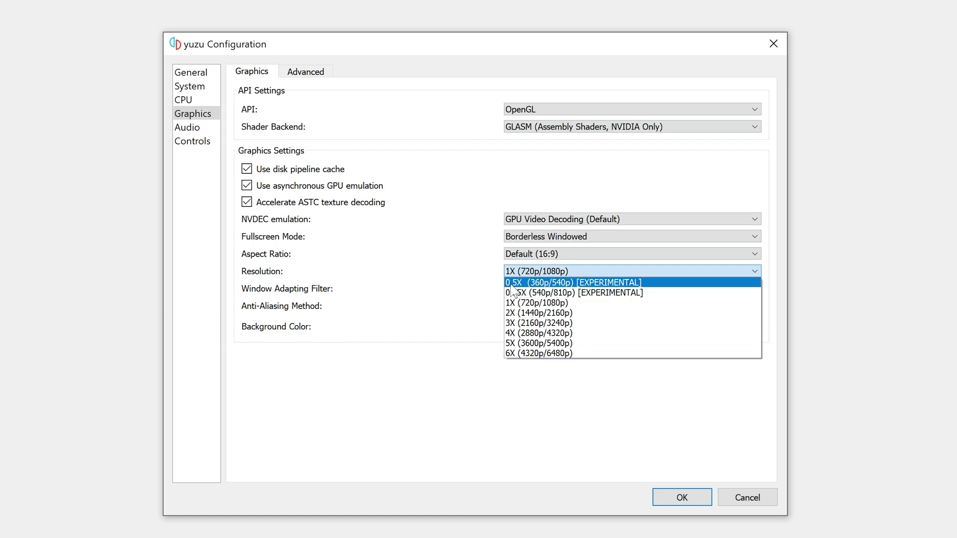
click(464, 273)
click(539, 289)
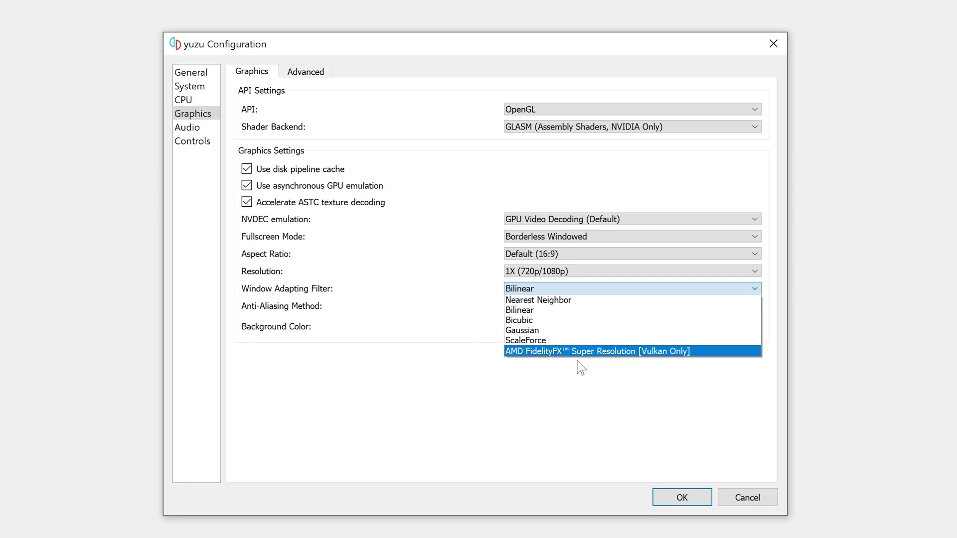
click(434, 289)
Choose FXAA as the anti-aliasing method in the graphics settings.
click(536, 306)
click(539, 315)
click(536, 304)
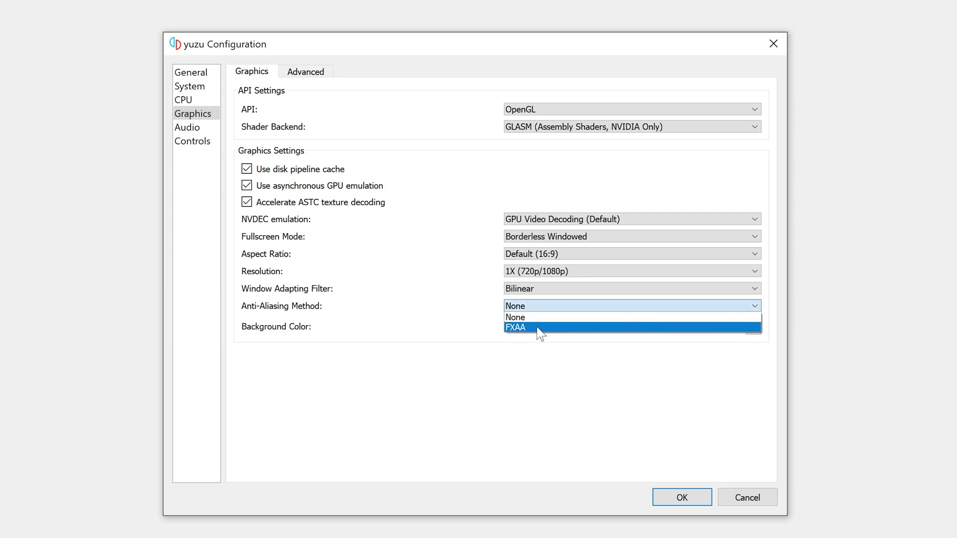
click(540, 328)
Review the accuracy level and anisotropic filtering options in the advanced graphics settings, leaving both unchanged.
key(ctrl+Tab)
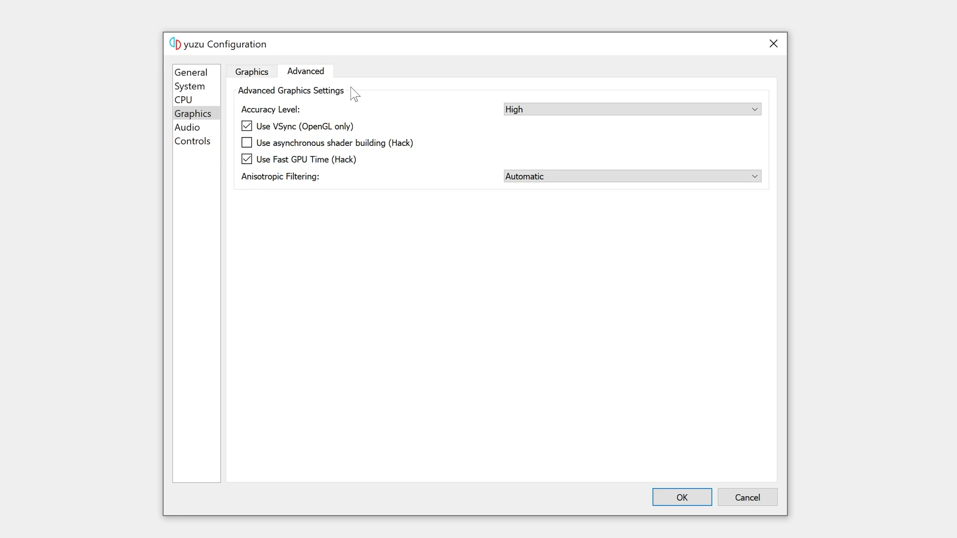
click(538, 110)
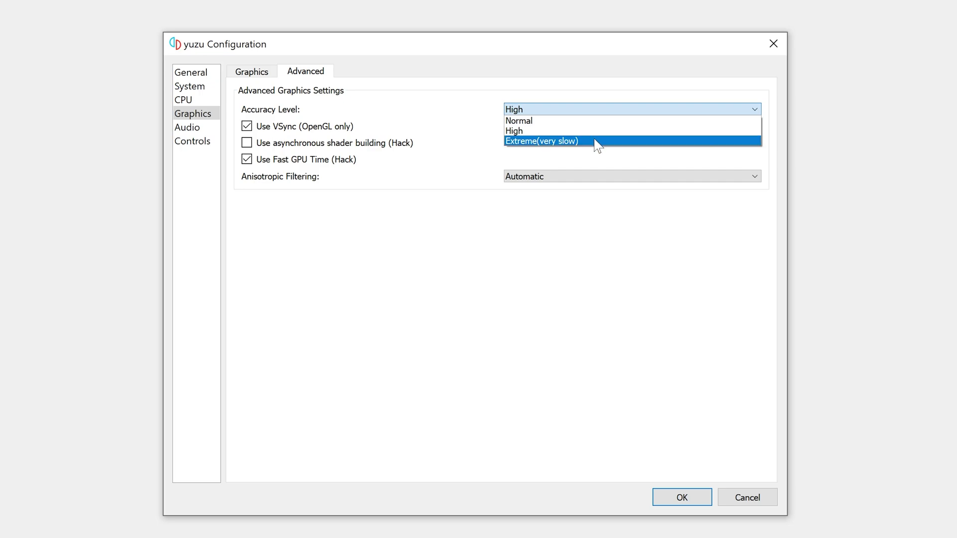
click(559, 149)
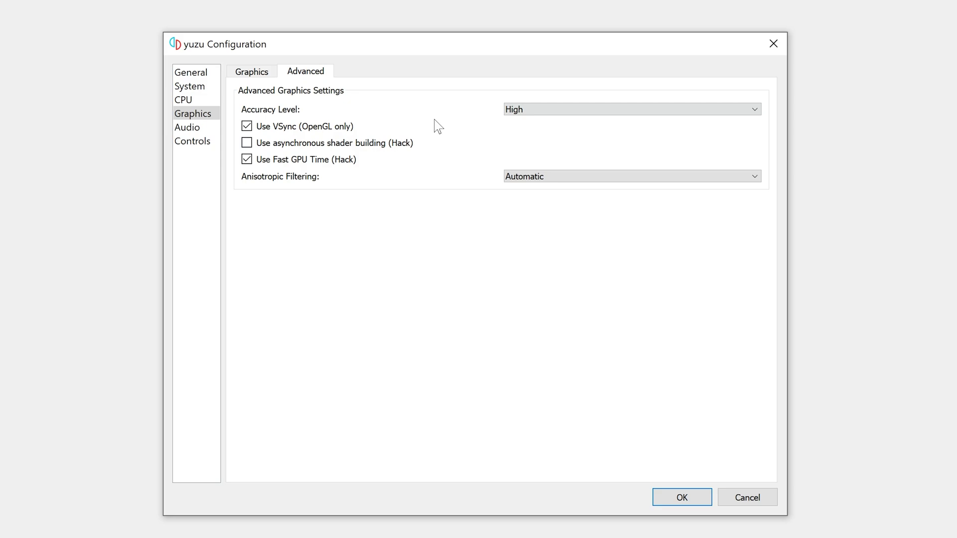
mouse_move(434, 123)
click(599, 176)
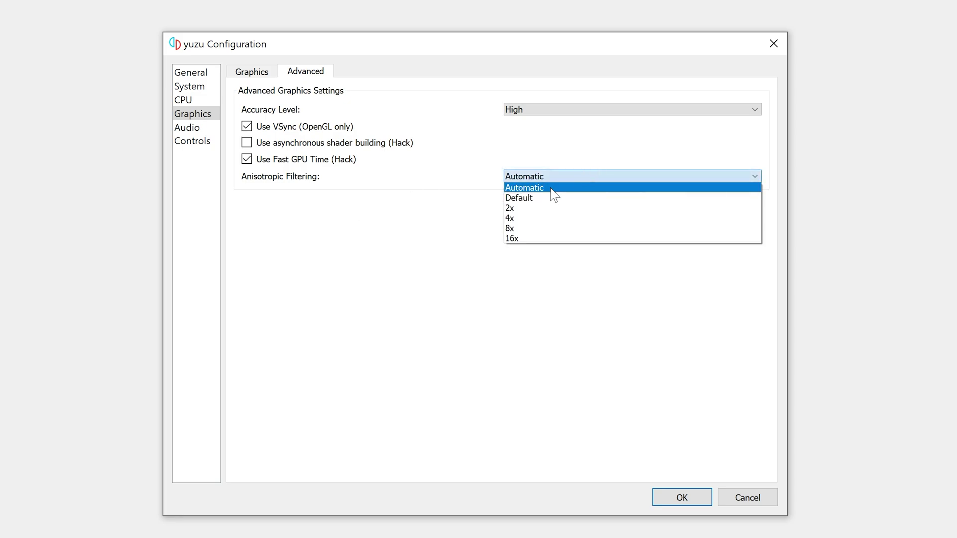
click(463, 187)
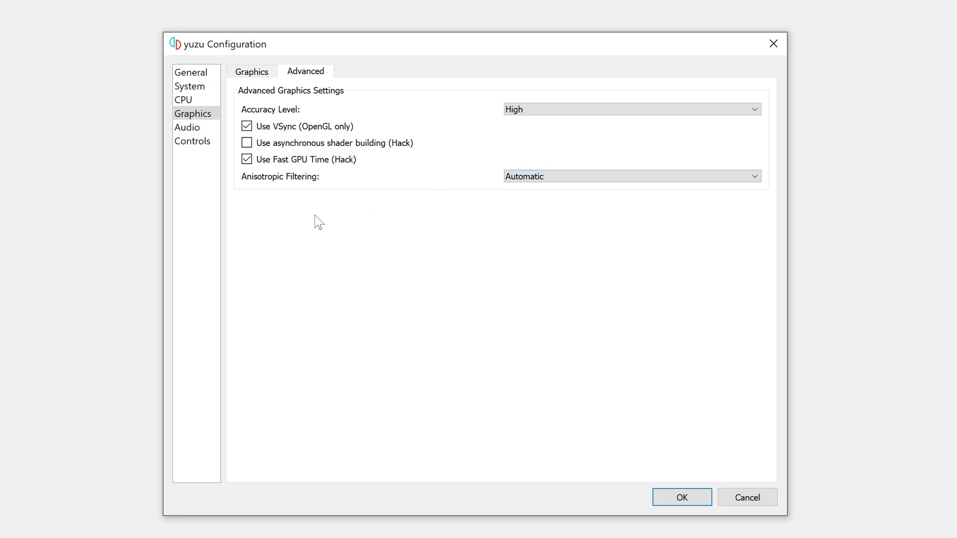
Review the audio output engine and audio device options, keeping auto for both.
click(192, 128)
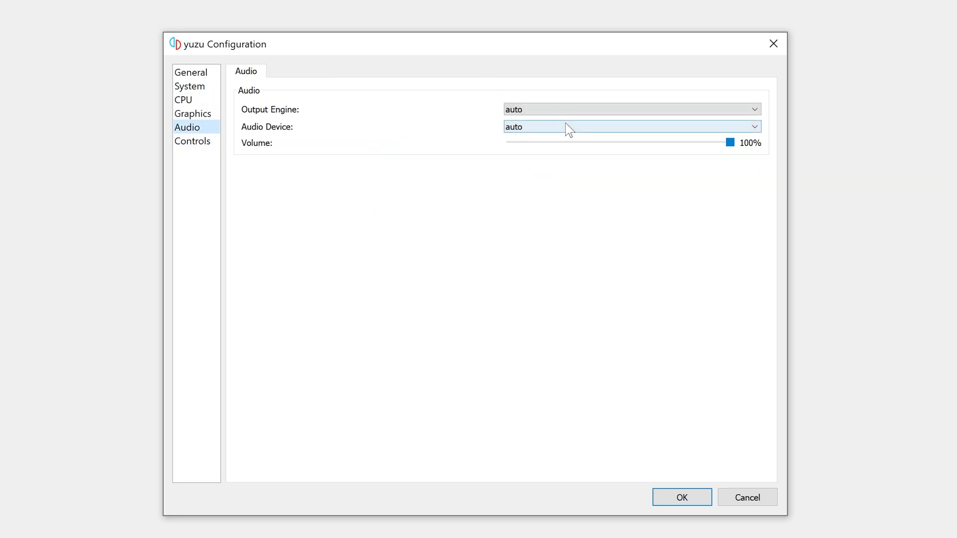
click(577, 109)
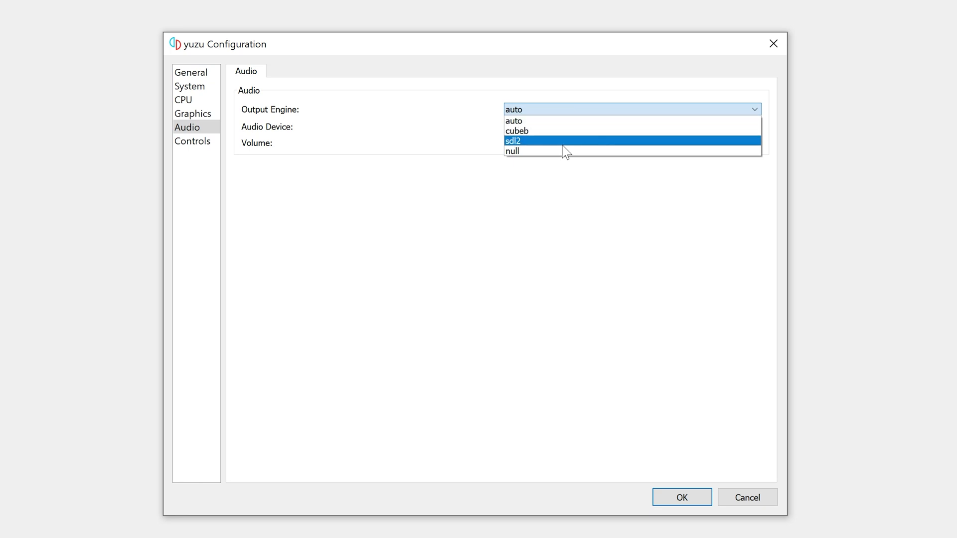
click(559, 120)
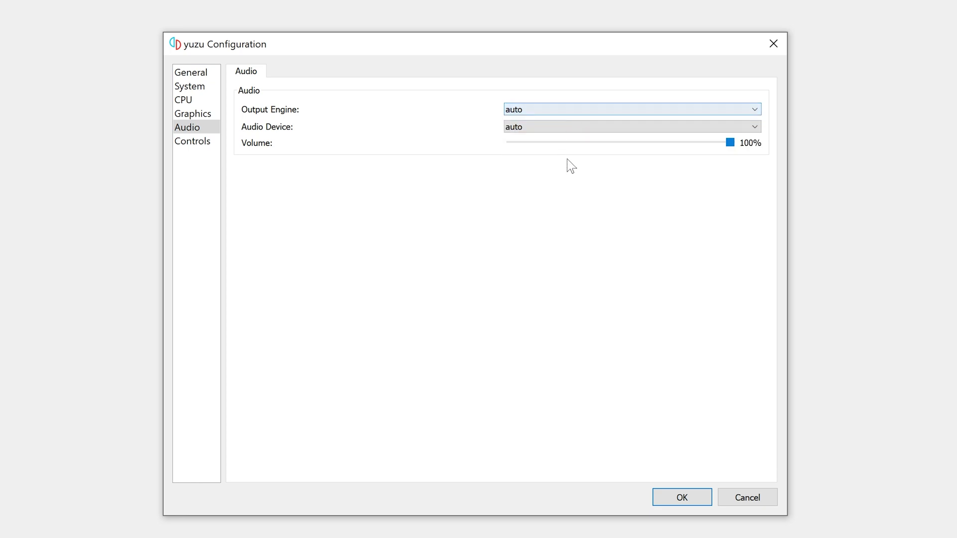
click(572, 127)
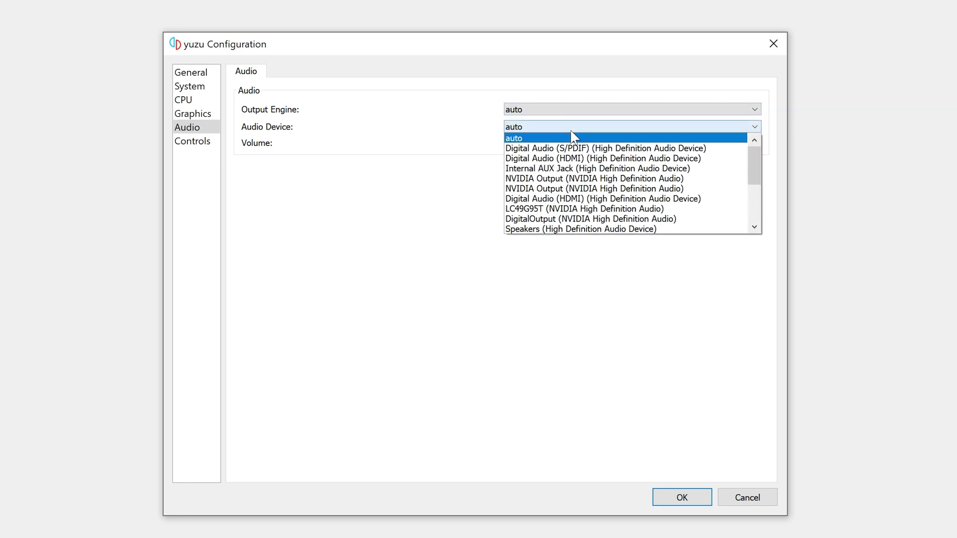
click(667, 138)
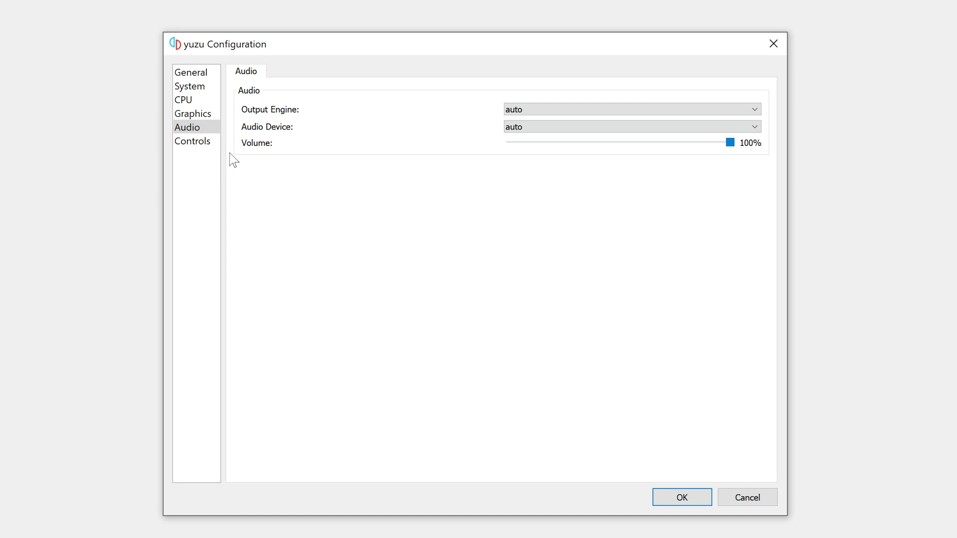
Connect the Player 1 controller in the controls settings and review the available controller types.
click(208, 143)
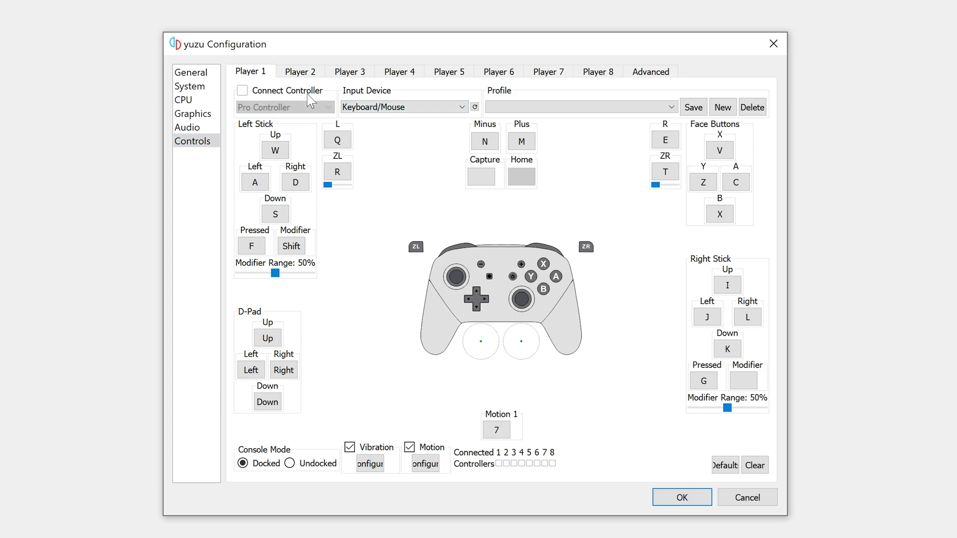
click(316, 106)
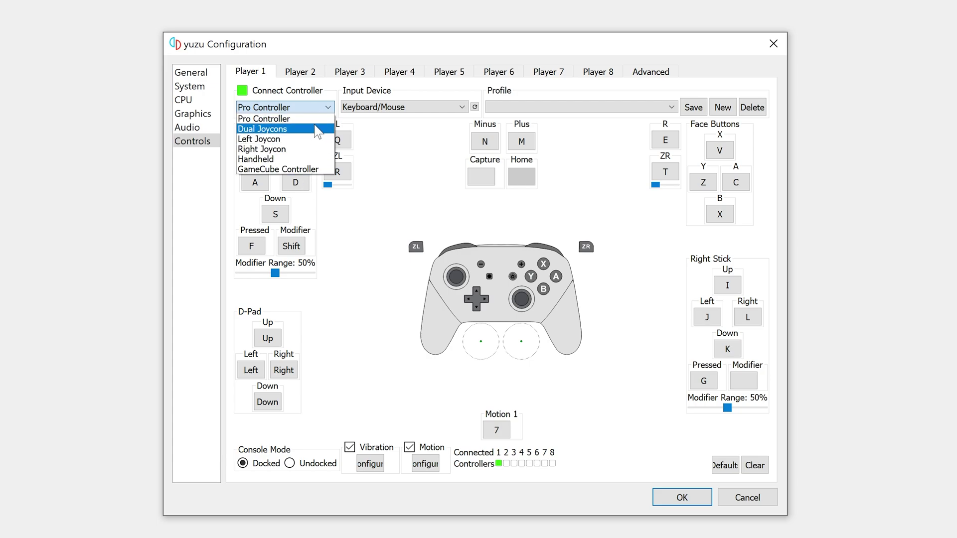
click(336, 114)
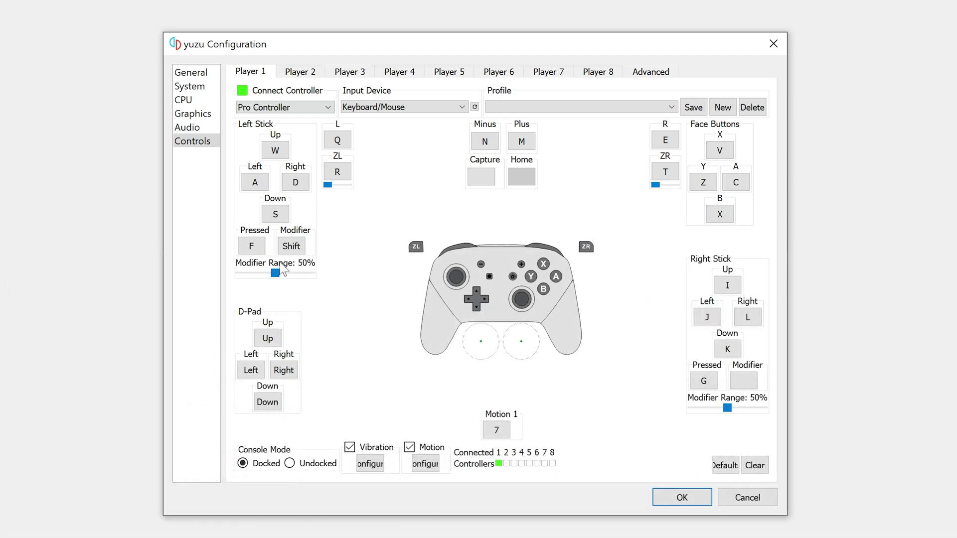
Enable keyboard, analog emulation with keyboard, mouse panning and mouse input in the advanced controls, and view the mouse button mapping.
click(651, 71)
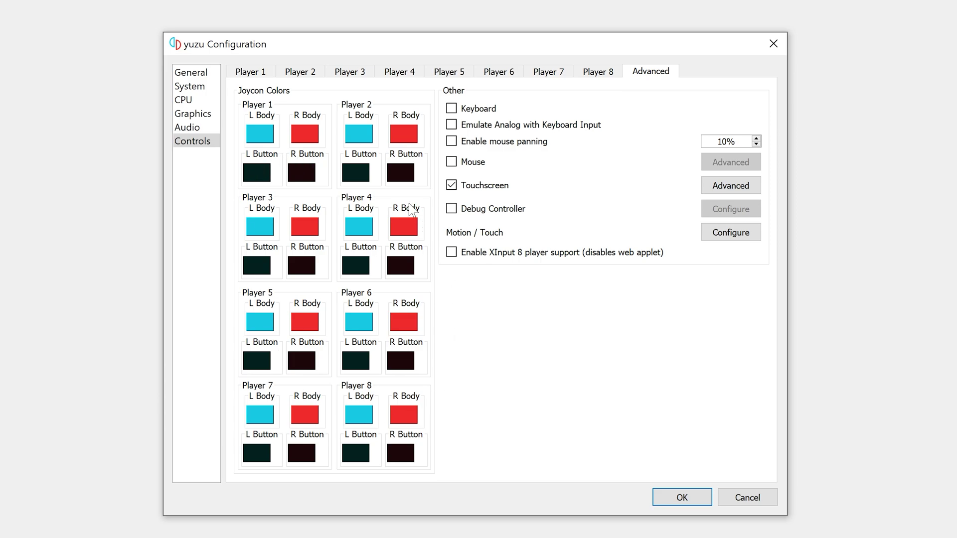
click(496, 109)
click(506, 130)
click(529, 144)
click(482, 165)
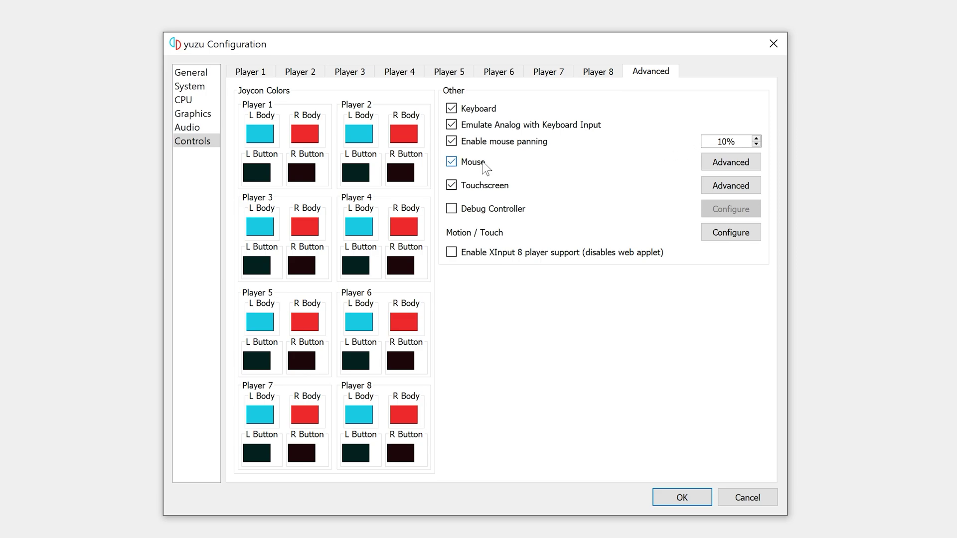
click(482, 163)
click(484, 164)
click(753, 161)
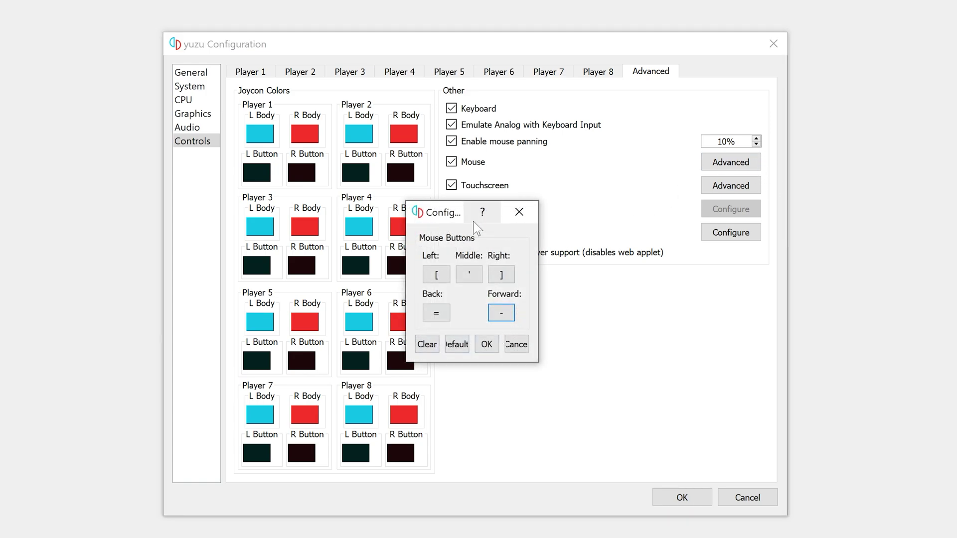
click(519, 212)
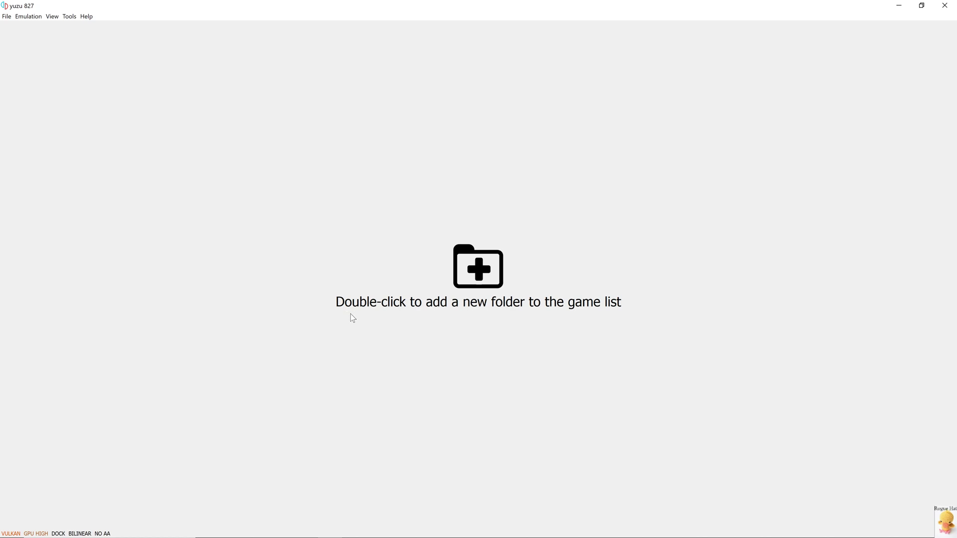
Add the Emulators folder from Downloads to the game list.
double_click(492, 266)
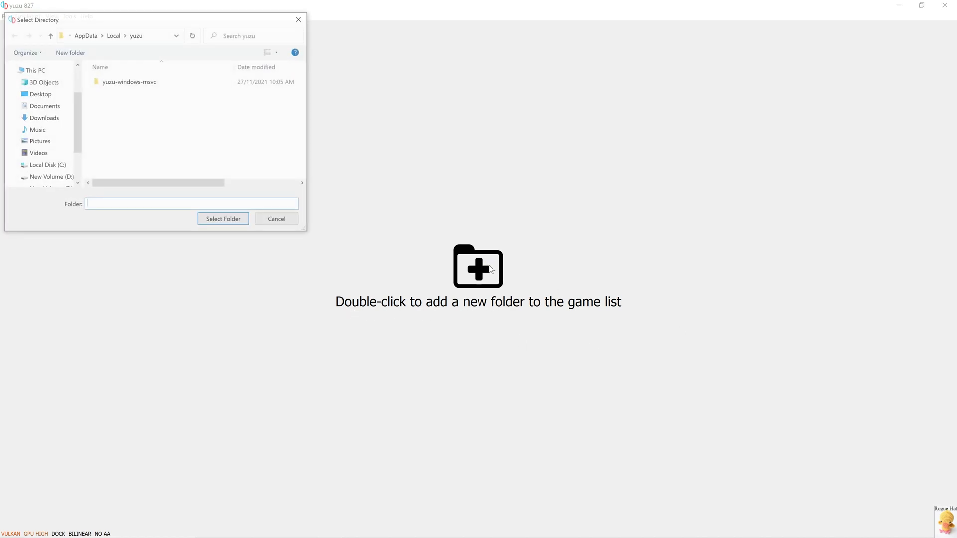
click(42, 117)
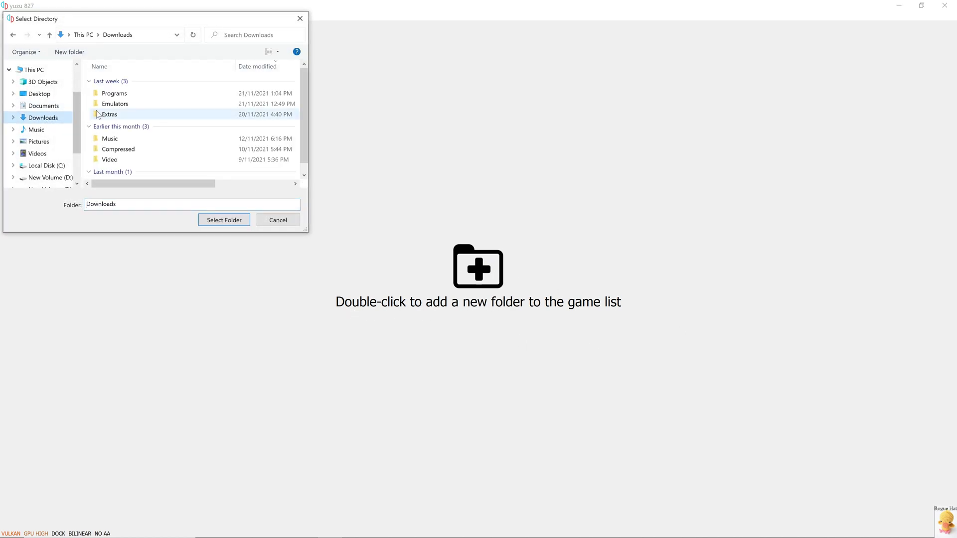
double_click(113, 103)
click(241, 220)
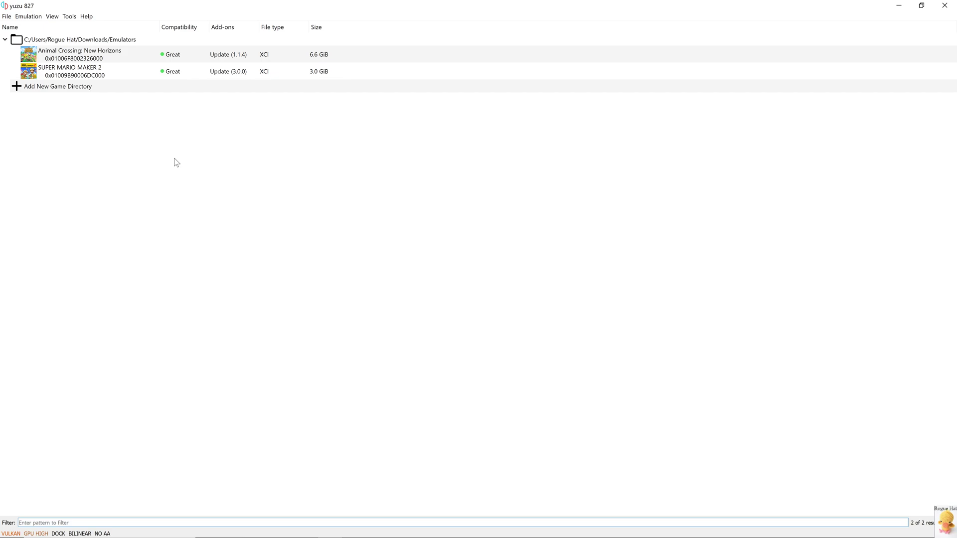
Review the add-ons and general settings in the properties of Animal Crossing: New Horizons, and close them without changes.
right_click(199, 61)
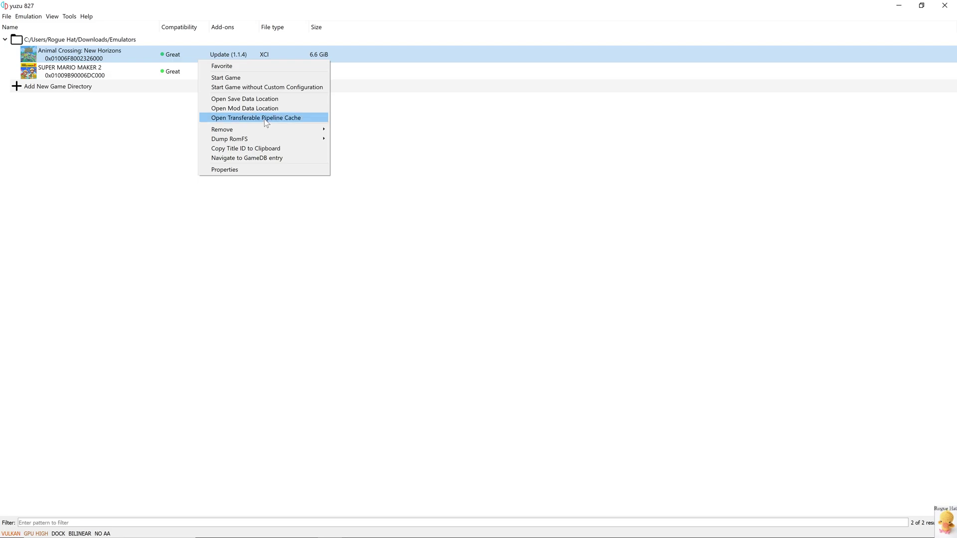
mouse_move(267, 130)
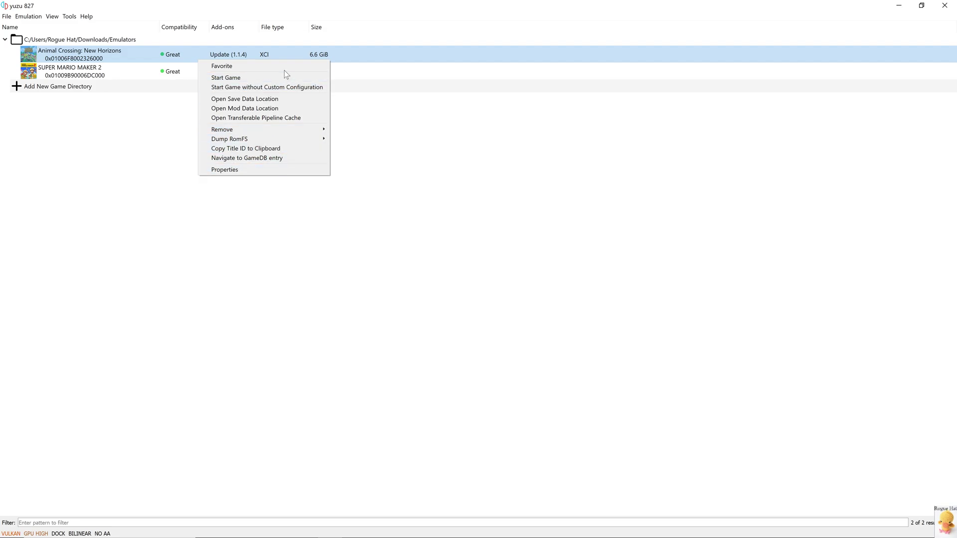
click(272, 169)
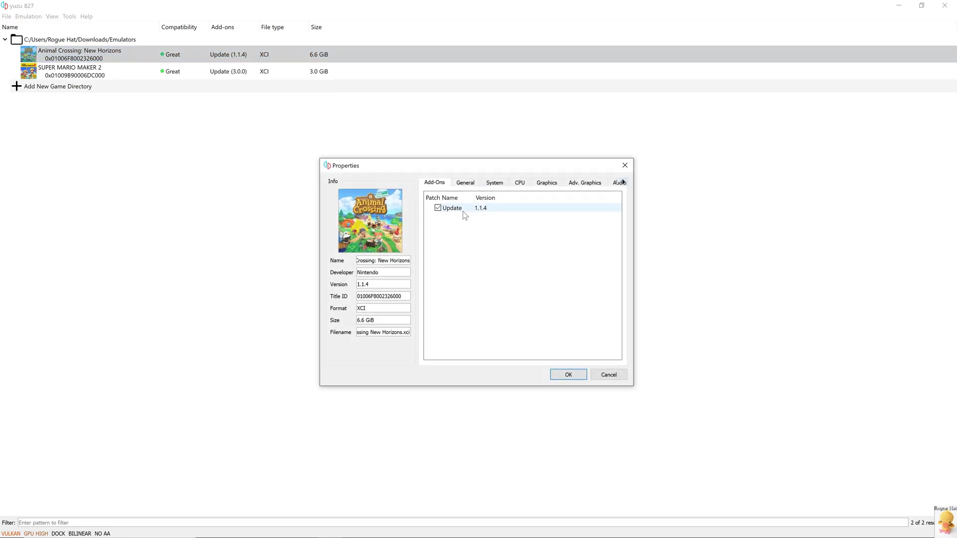
click(465, 183)
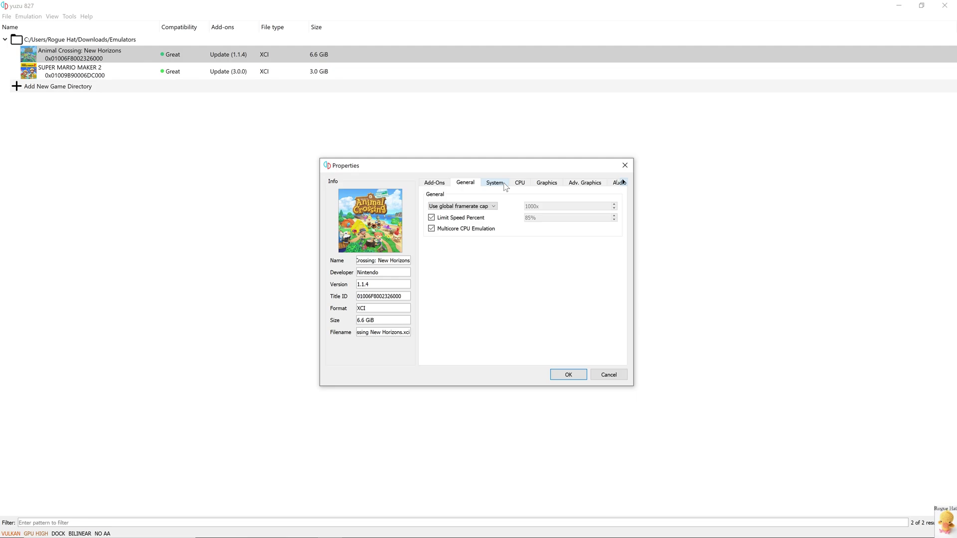
key(Escape)
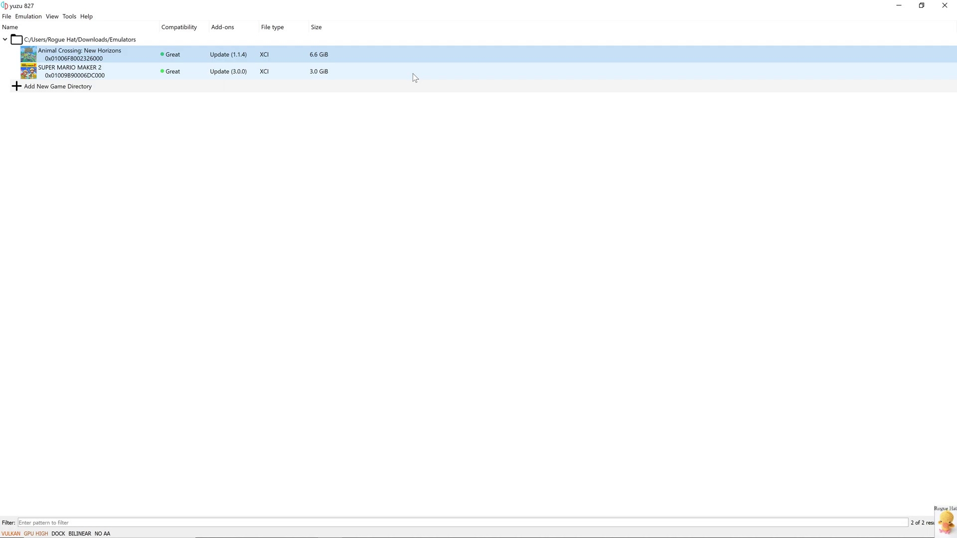
Open the mod data location of Animal Crossing: New Horizons and finish downloading the game mods with Yuzu Mod Downloader.
right_click(434, 50)
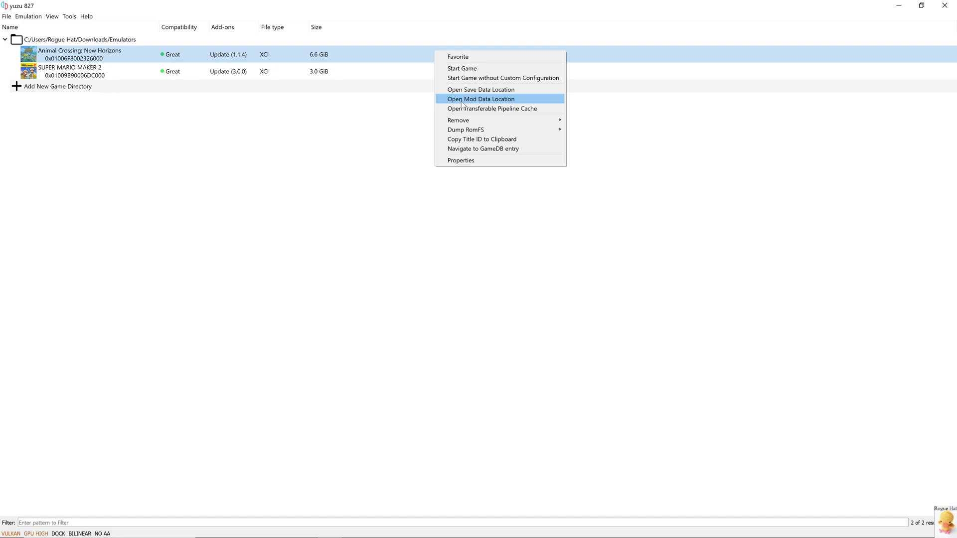
click(463, 99)
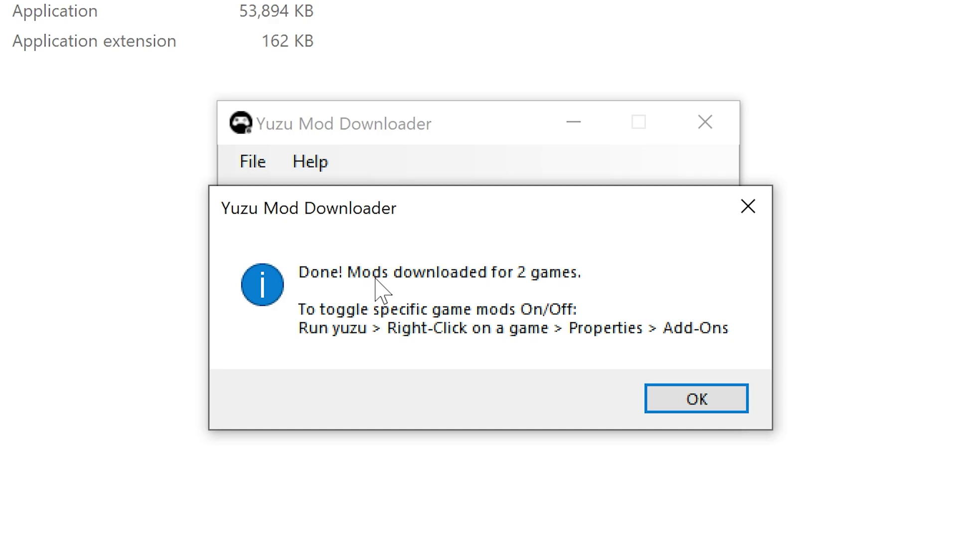
key(Return)
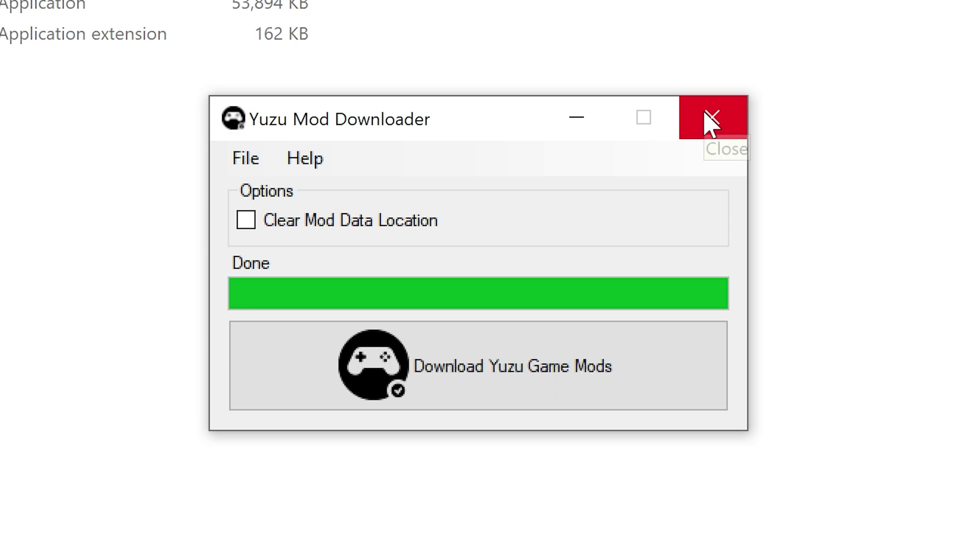
Extract the Ultrawide folder from Ultrawide.zip into the mod data folder of Animal Crossing: New Horizons and close the archive.
right_click(137, 51)
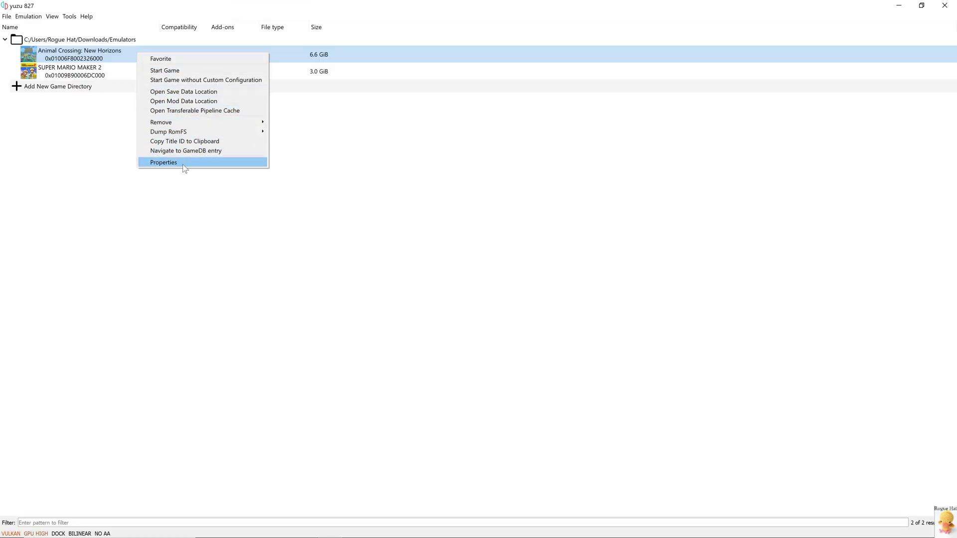
click(184, 167)
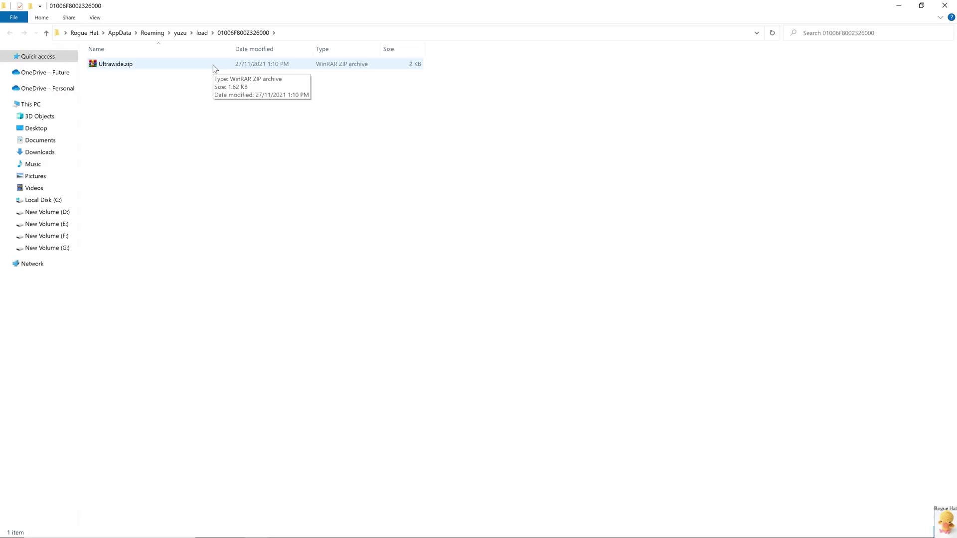
double_click(214, 64)
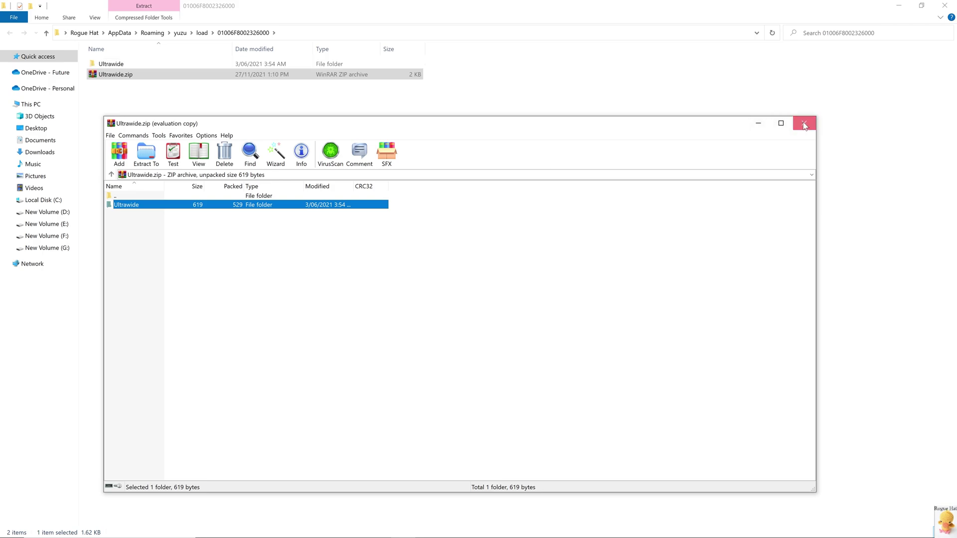
click(804, 124)
Check the Ultrawide mod in the add-ons of Animal Crossing: New Horizons, keeping it and the update enabled.
right_click(378, 62)
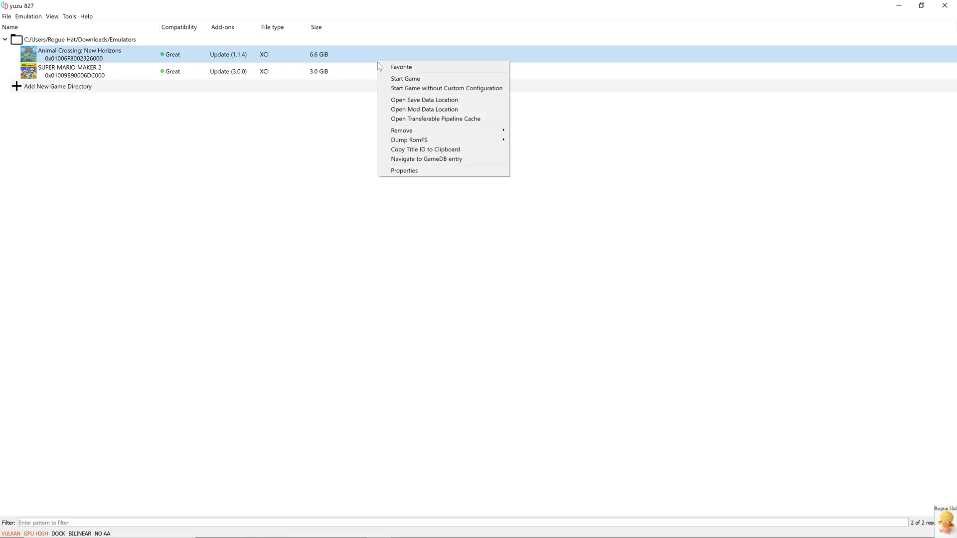
click(448, 170)
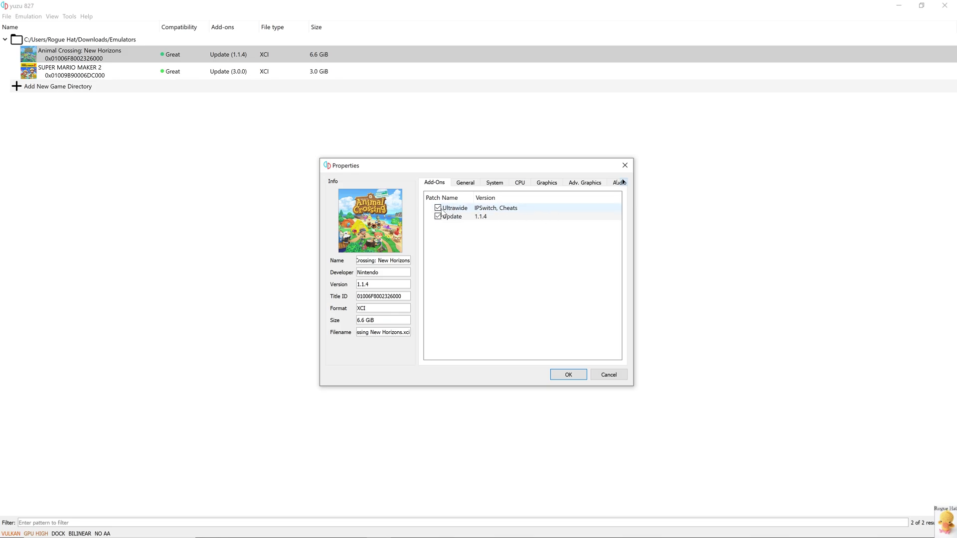
key(Return)
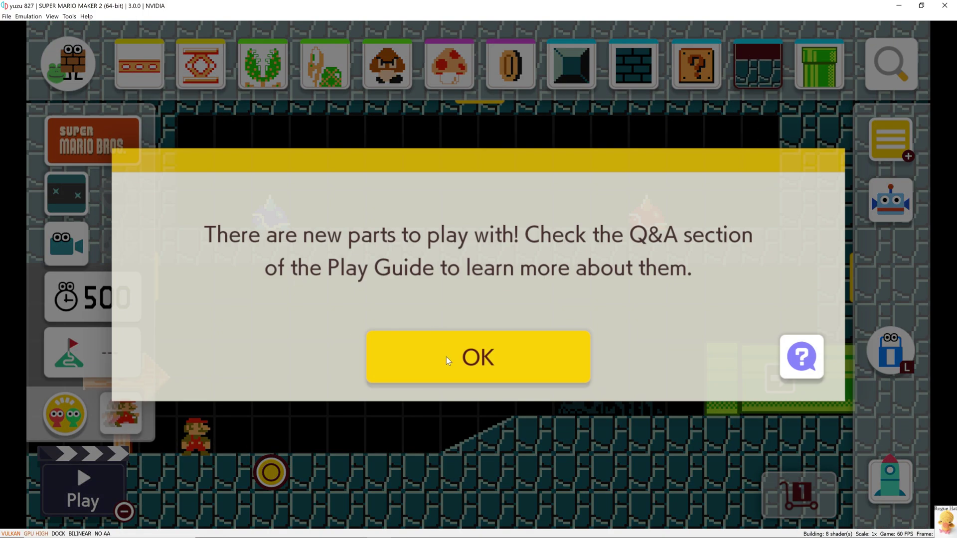
In Super Mario Maker 2, dismiss the new parts notice, set the game style to Super Mario World with the sky theme, and start playing the course.
click(446, 357)
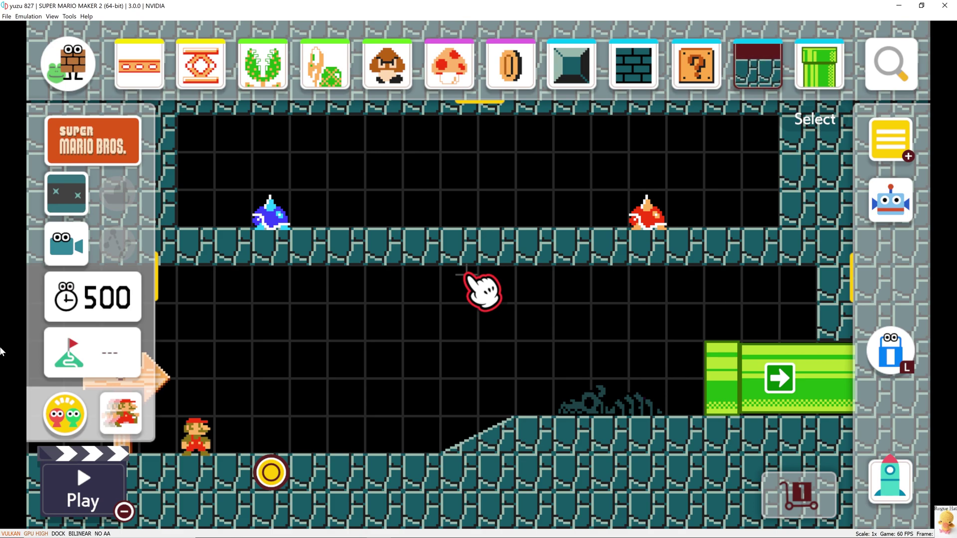
click(99, 148)
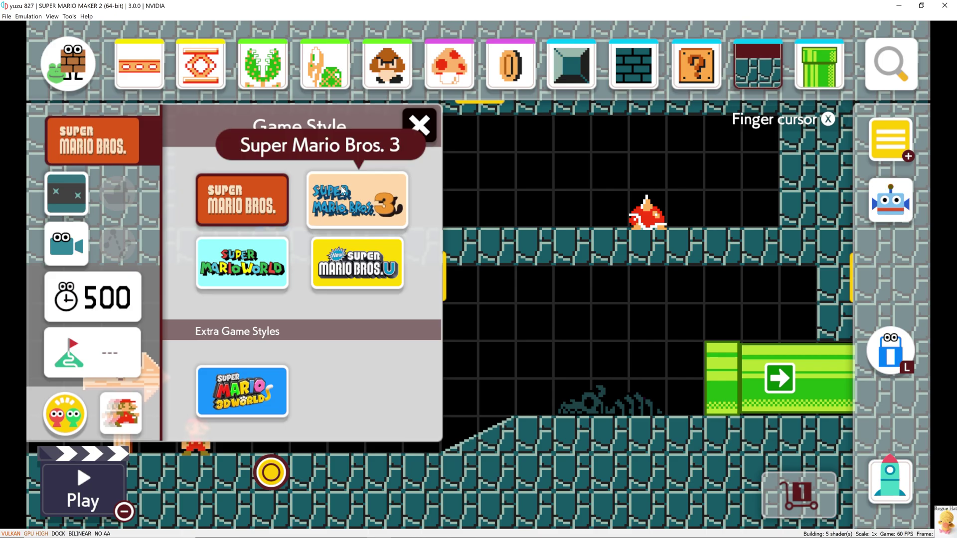
click(230, 268)
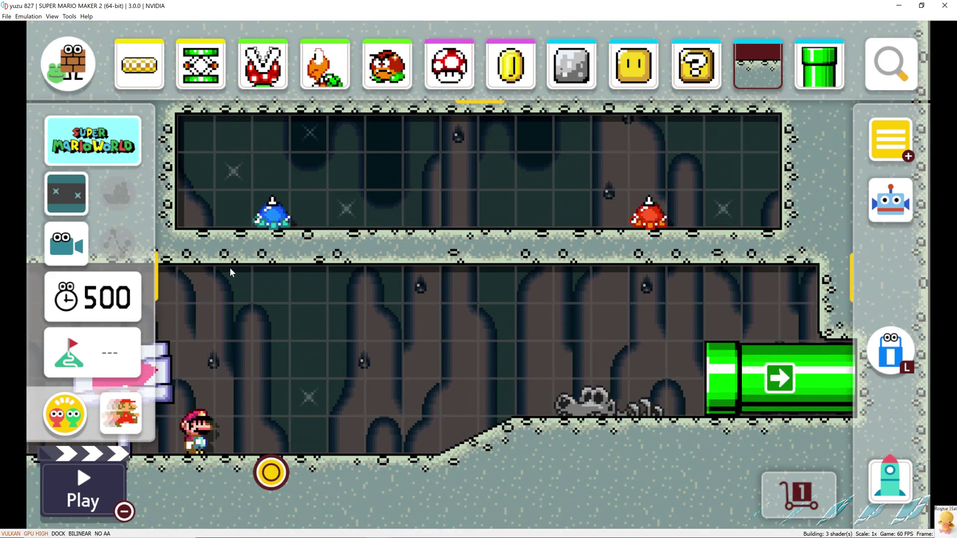
click(78, 195)
click(358, 219)
key(n)
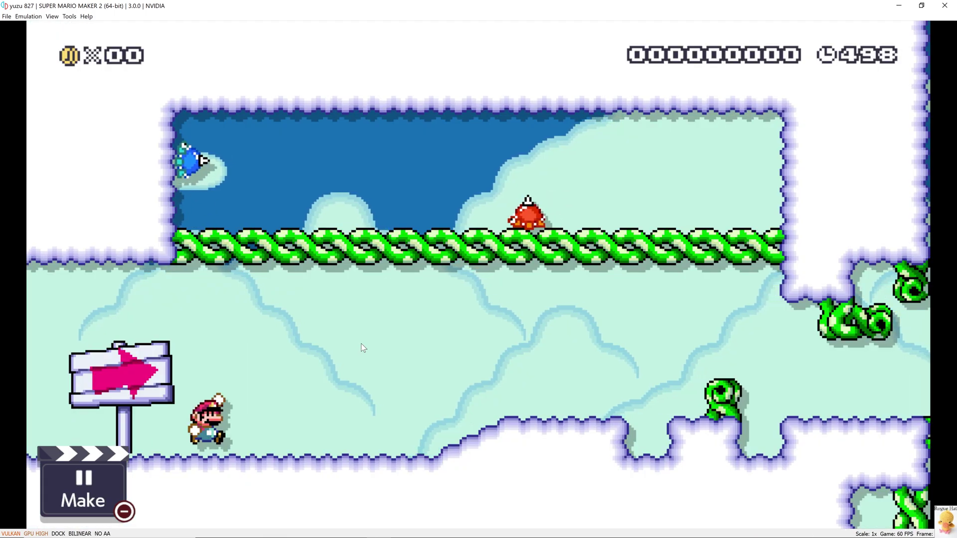
Run Mario forward through the sky course, jumping over the gaps and the green pipe to test the gameplay.
key(Right)
key(c)
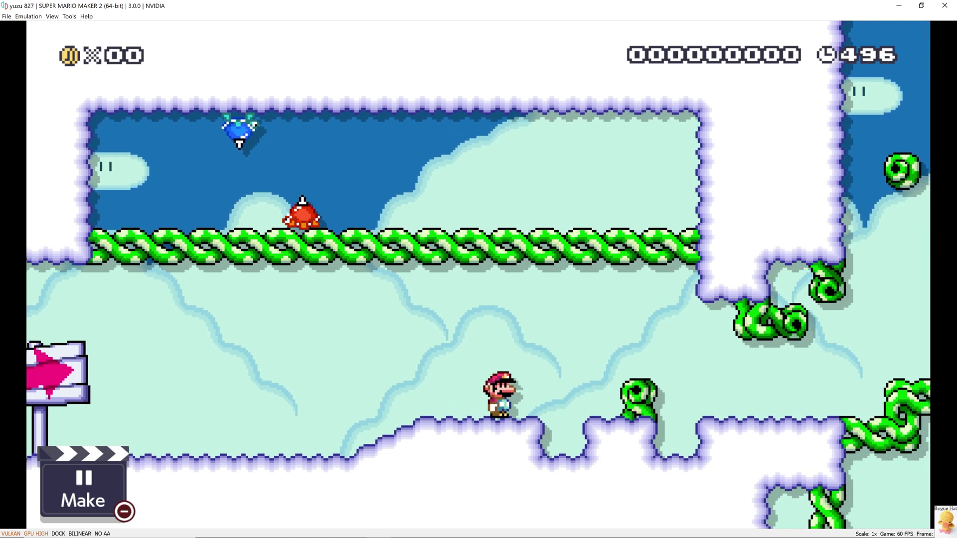
key(Right)
key(c)
key(c)
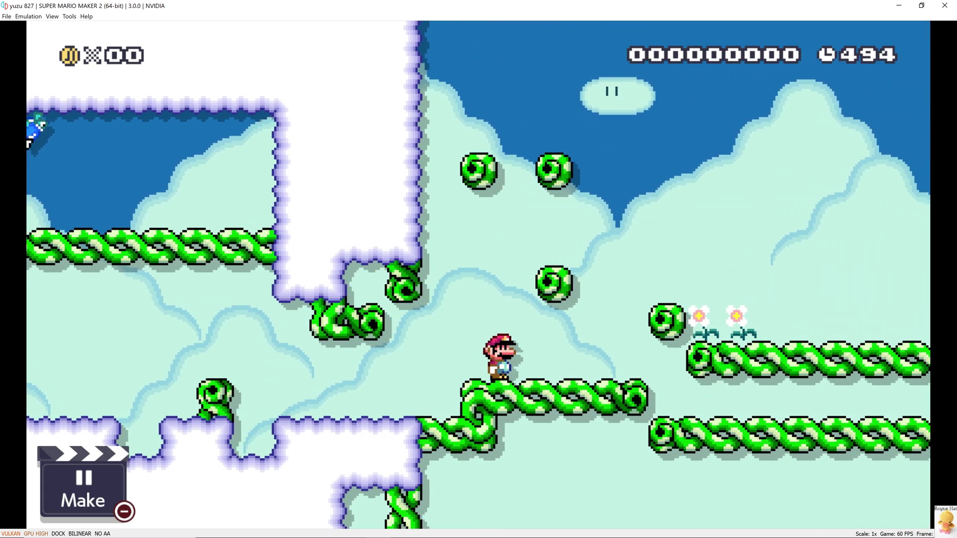
key(Right)
key(c)
key(c)
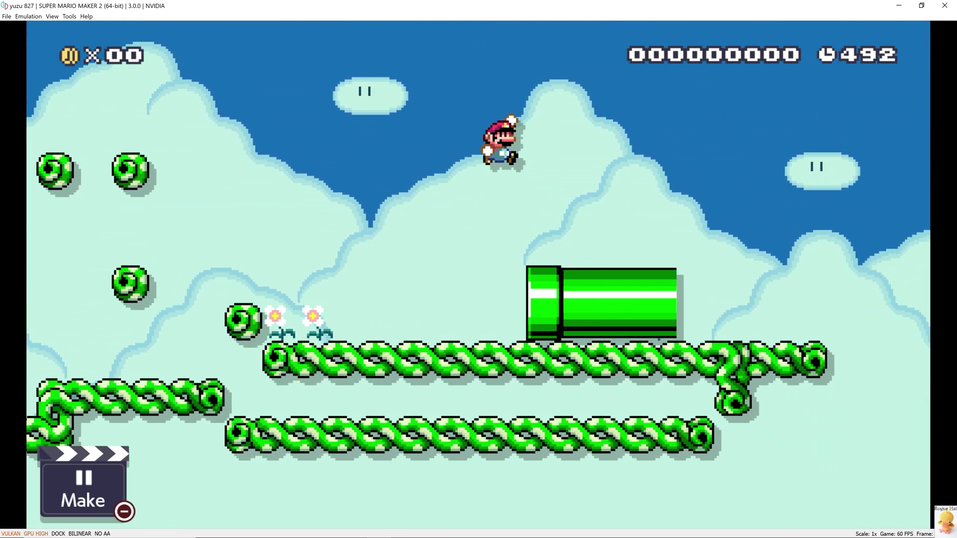
key(Right)
key(c)
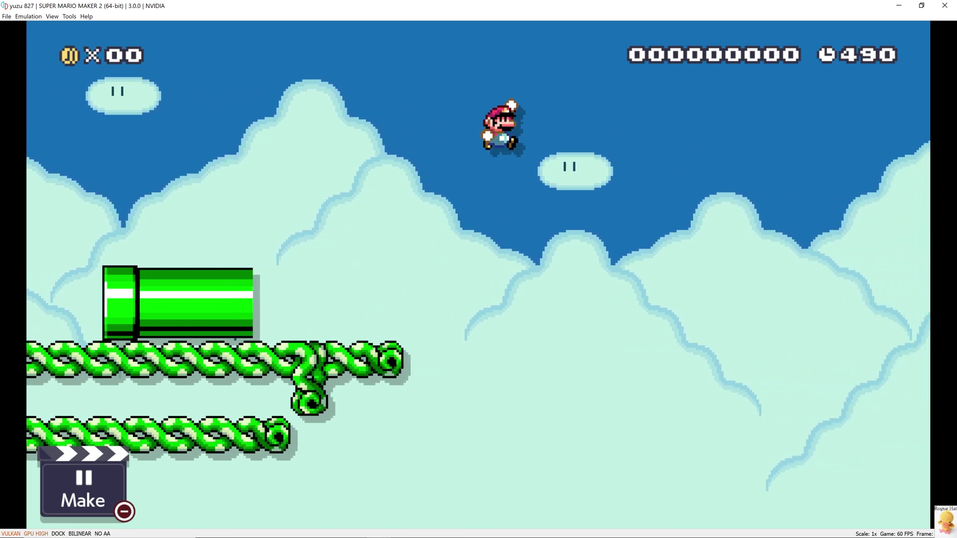
key(Right)
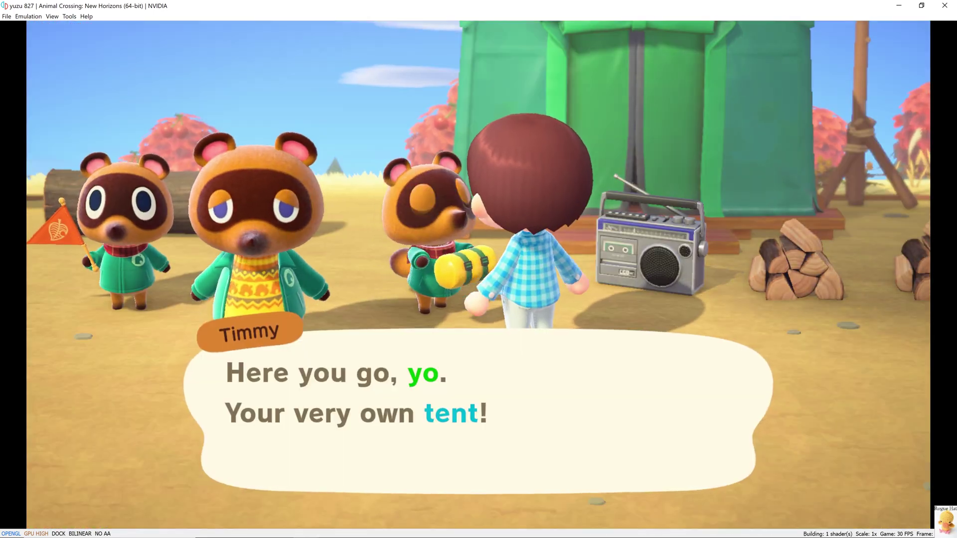
In Animal Crossing: New Horizons, advance Timmy's tent dialogue and walk the villager around the campfire.
key(c)
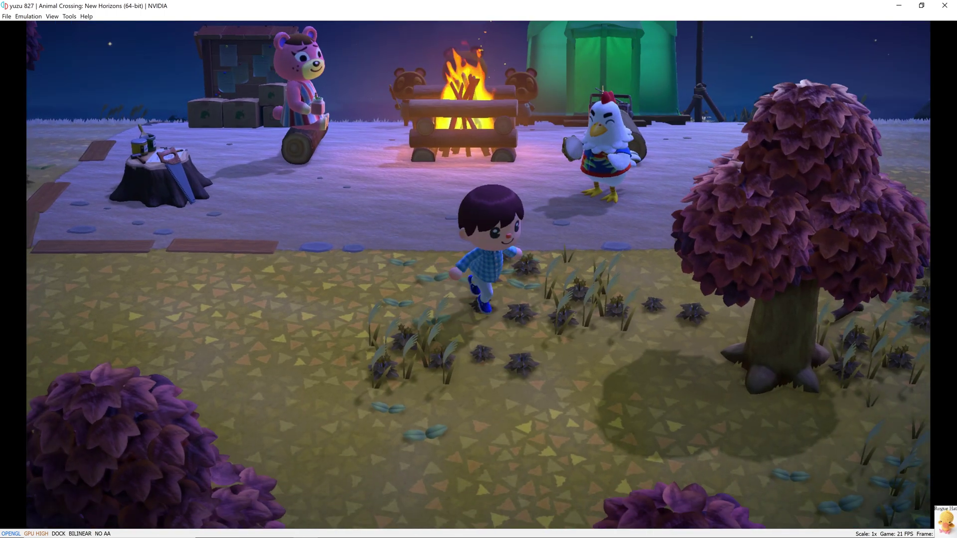
key(d)
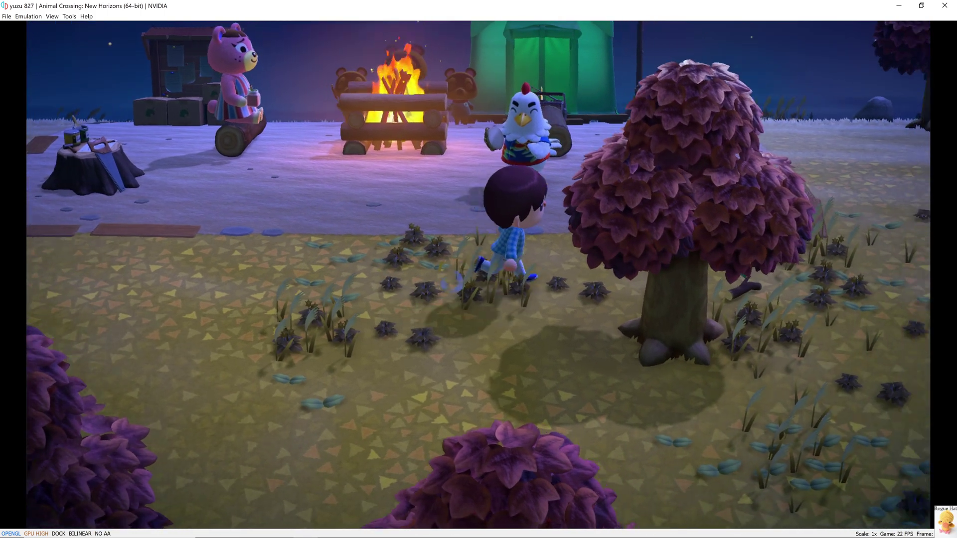
key(w)
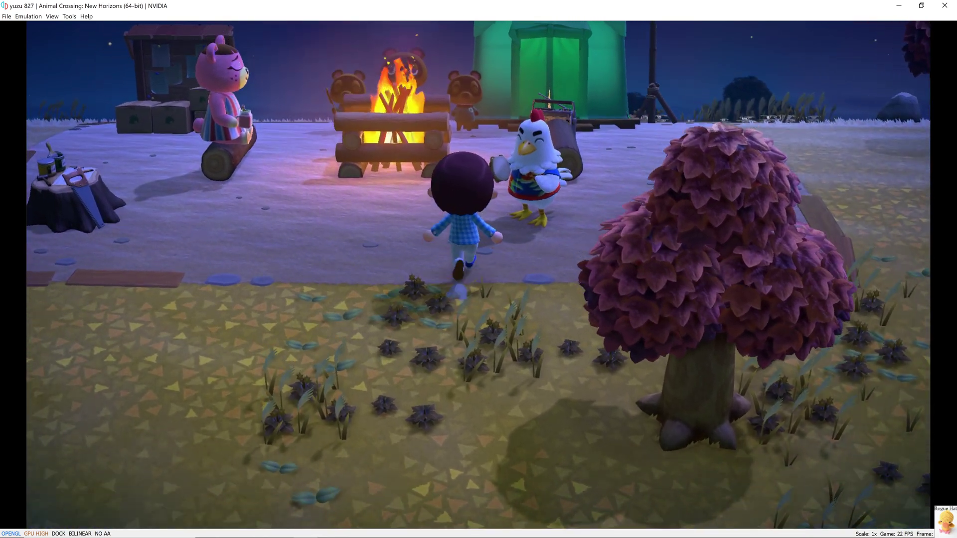
key(a)
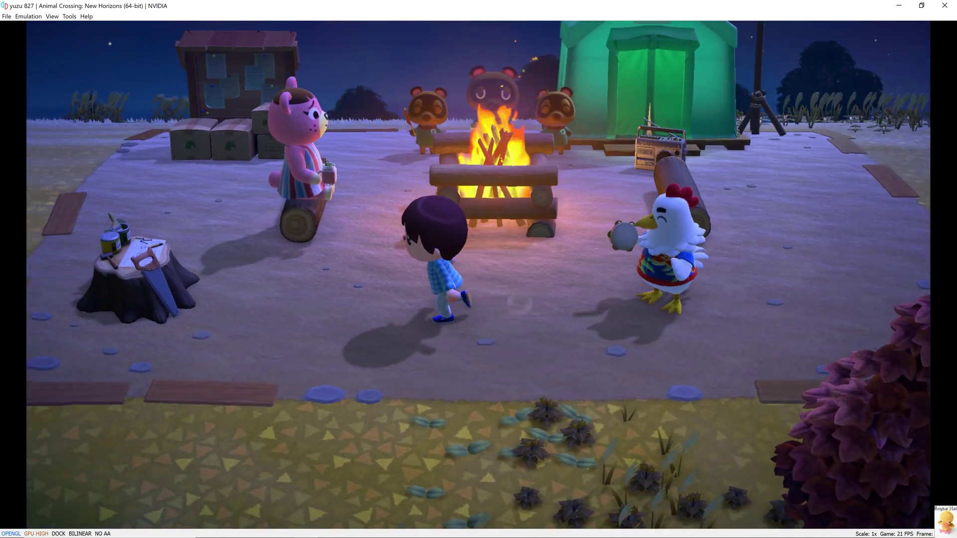
key(w)
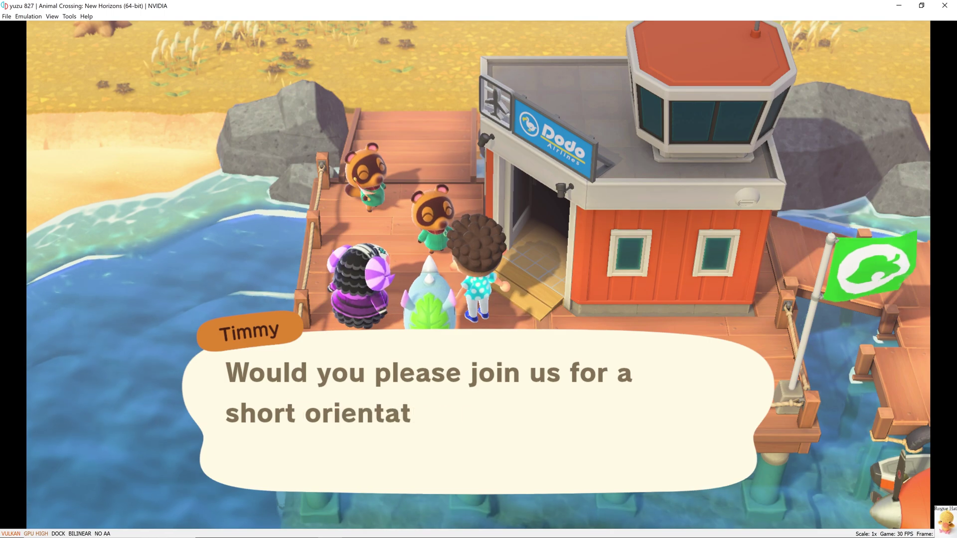
Advance through Timmy's orientation dialogue outside the Dodo Airlines building.
key(c)
key(c)
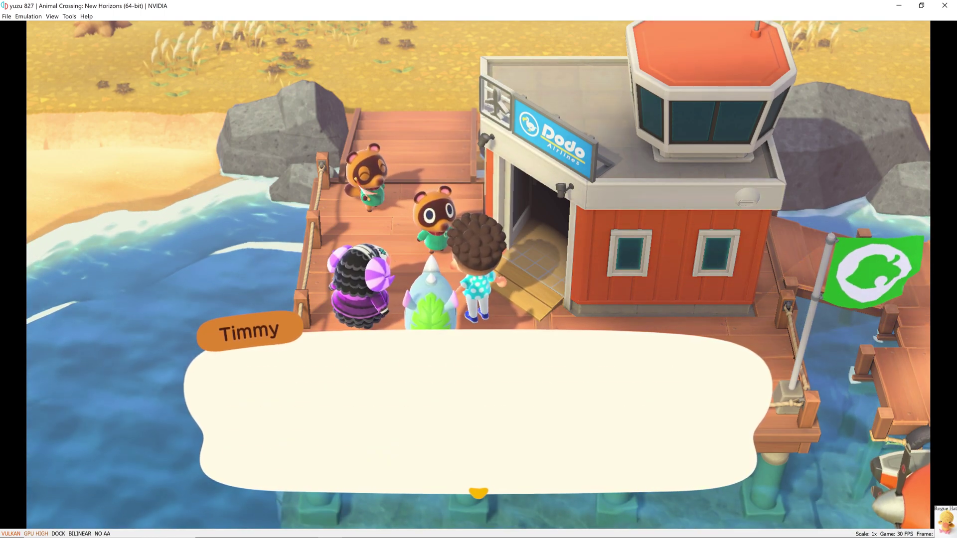
key(c)
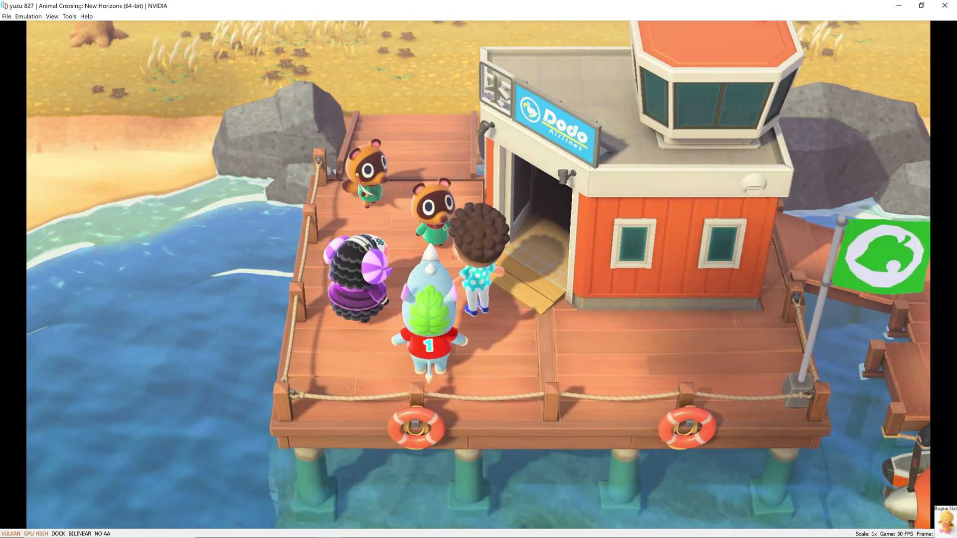